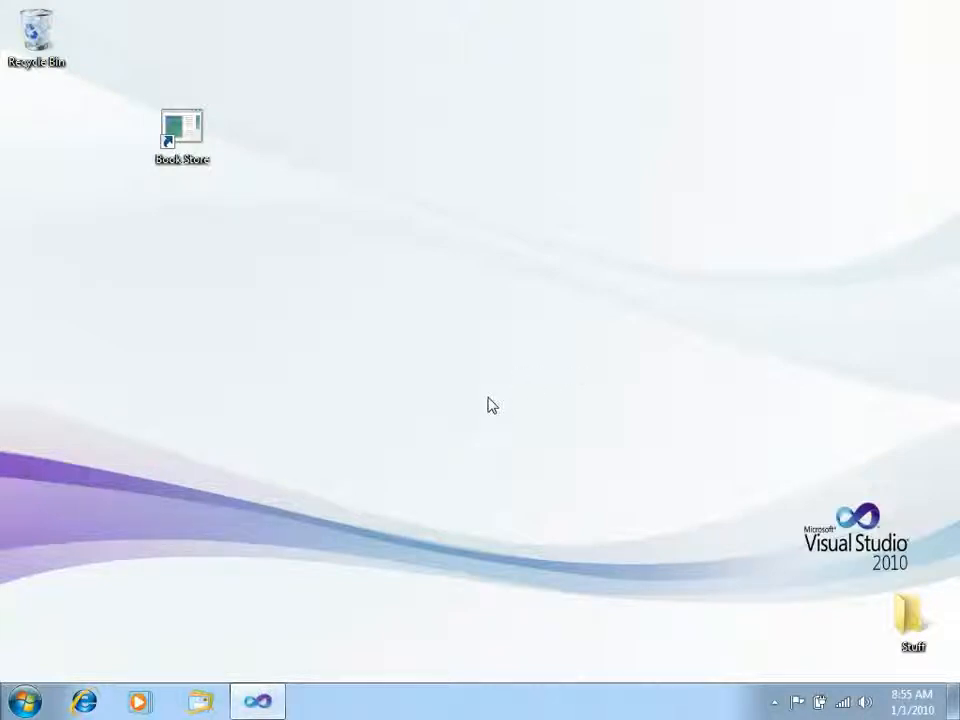
Switch to Visual Studio, examine the DispatcherUnhandledException handling in the BookStore App.xaml.cs file, and close the program
left_click(191, 148)
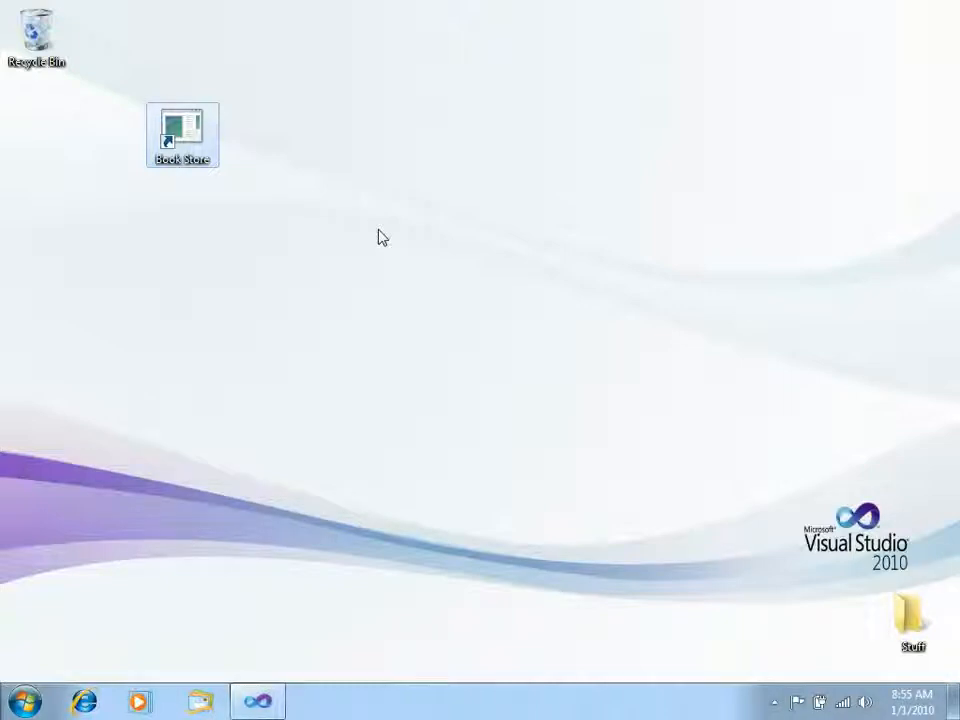
left_click(262, 701)
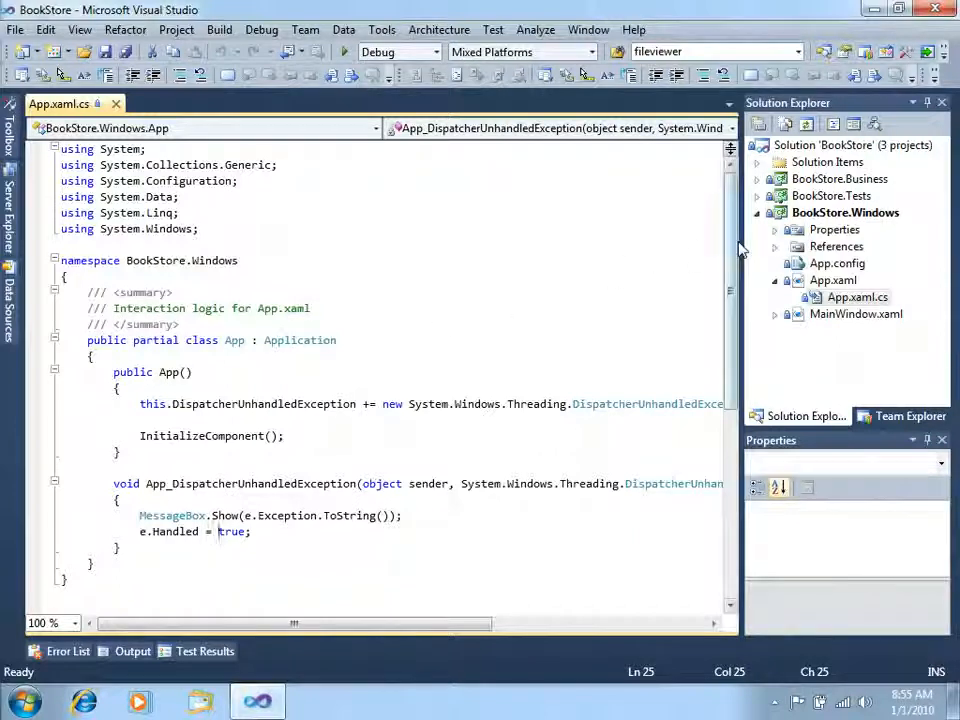
left_click_drag(740, 250, 752, 250)
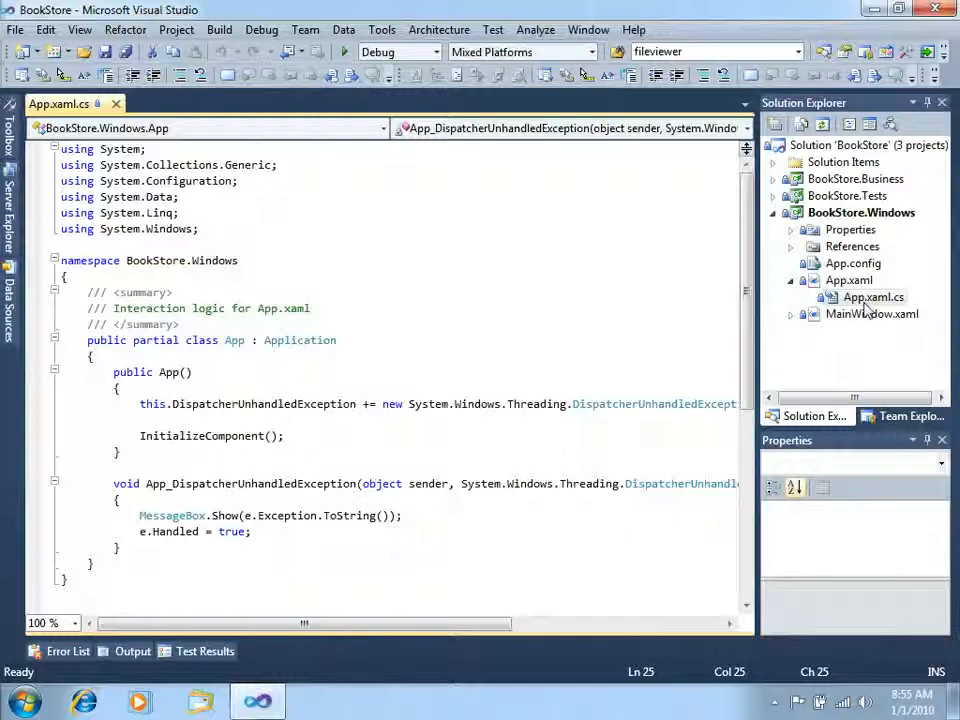
left_click(251, 388)
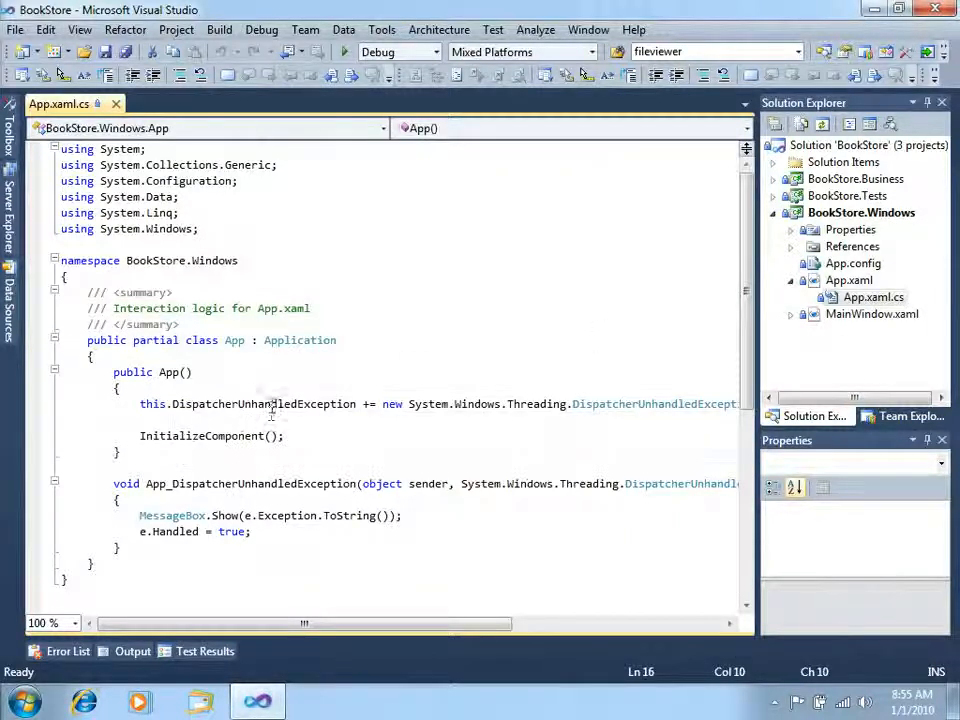
double_click(274, 405)
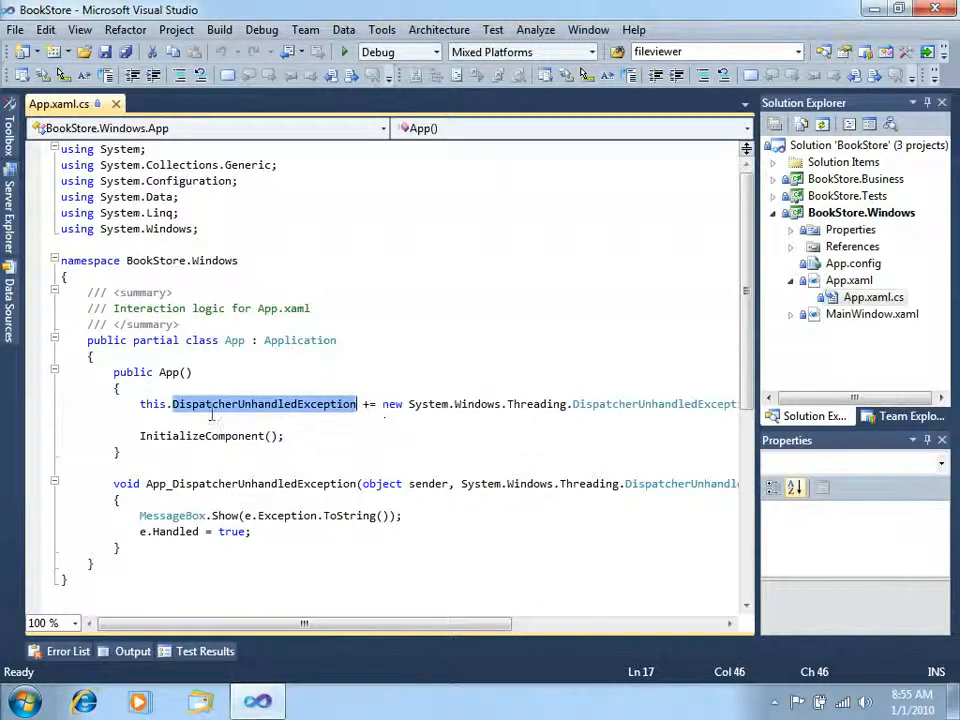
left_click(201, 500)
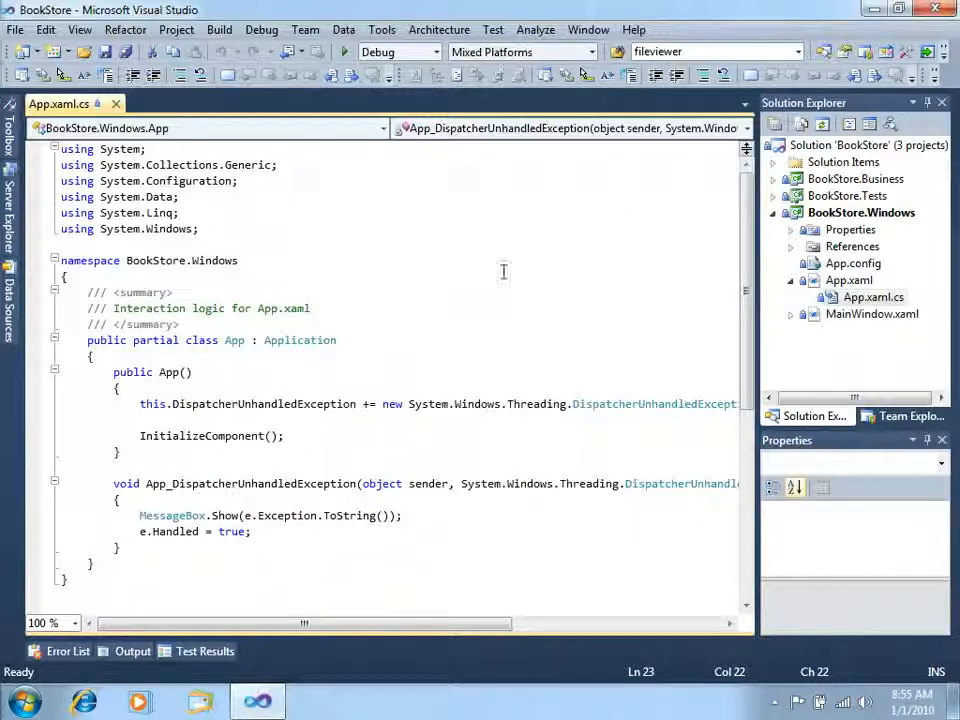
left_click(935, 12)
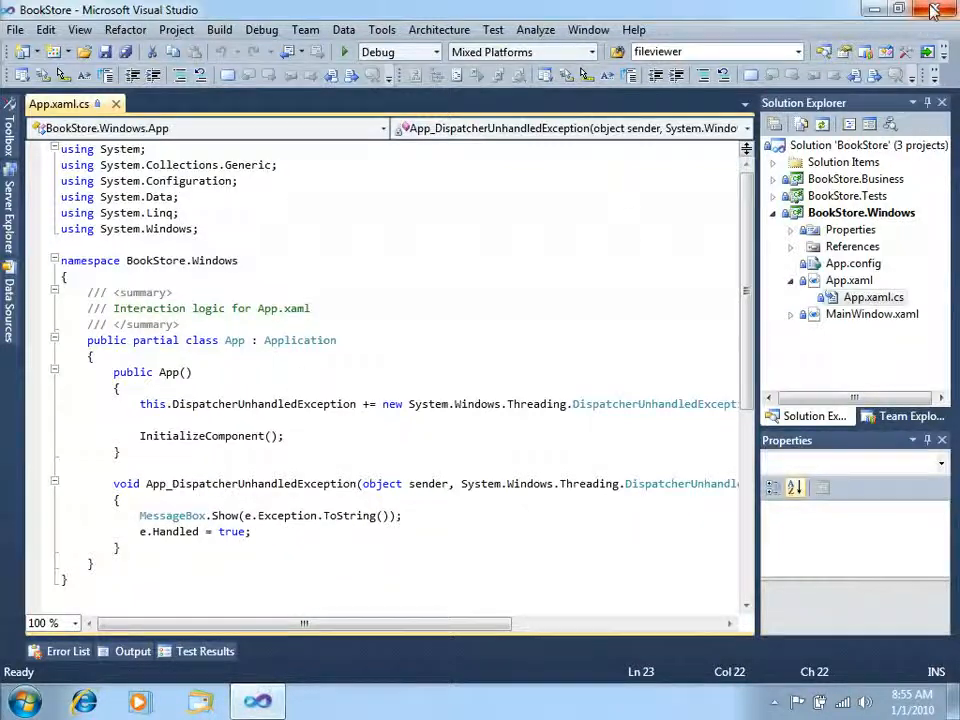
Launch Microsoft Test and Lab Manager from the Visual Studio 2010 programs as administrator and allow it to make changes
left_click(22, 703)
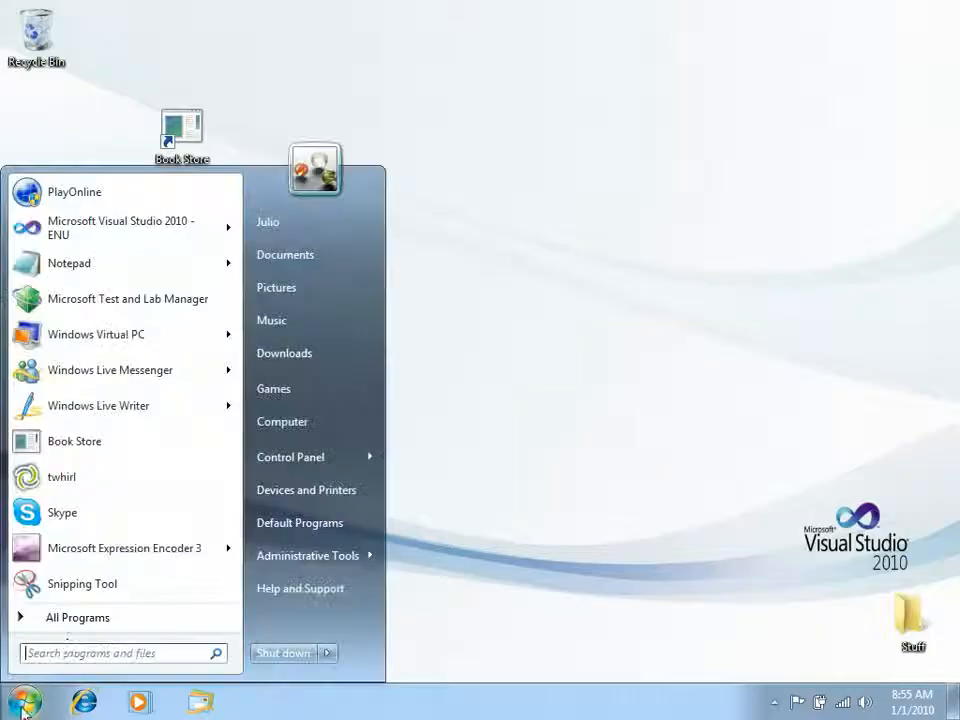
left_click(75, 620)
left_click(147, 452)
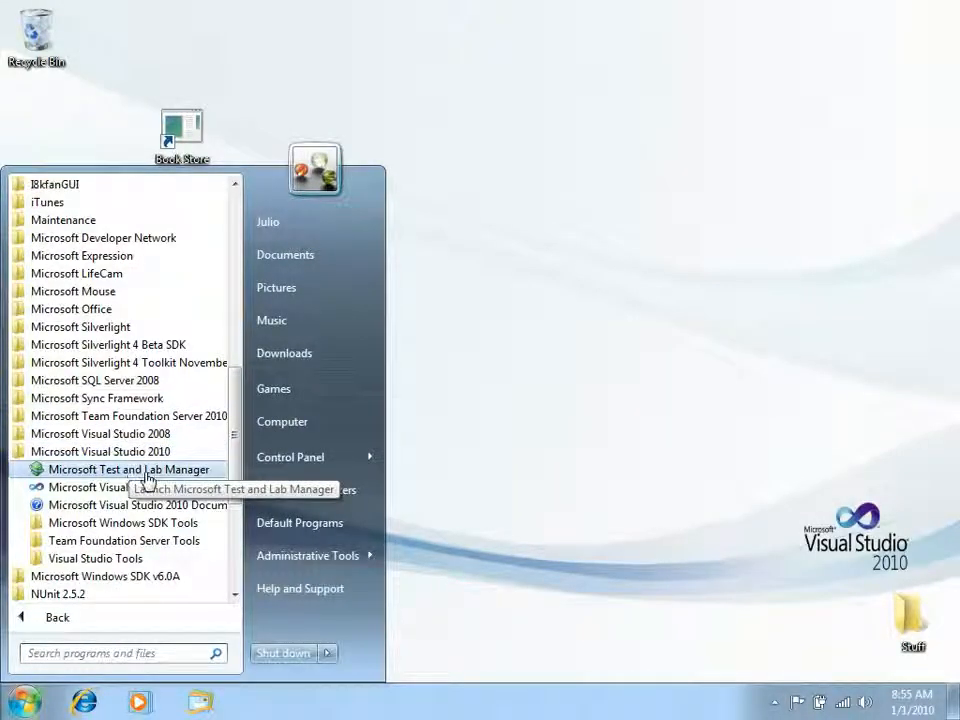
right_click(150, 470)
left_click(262, 150)
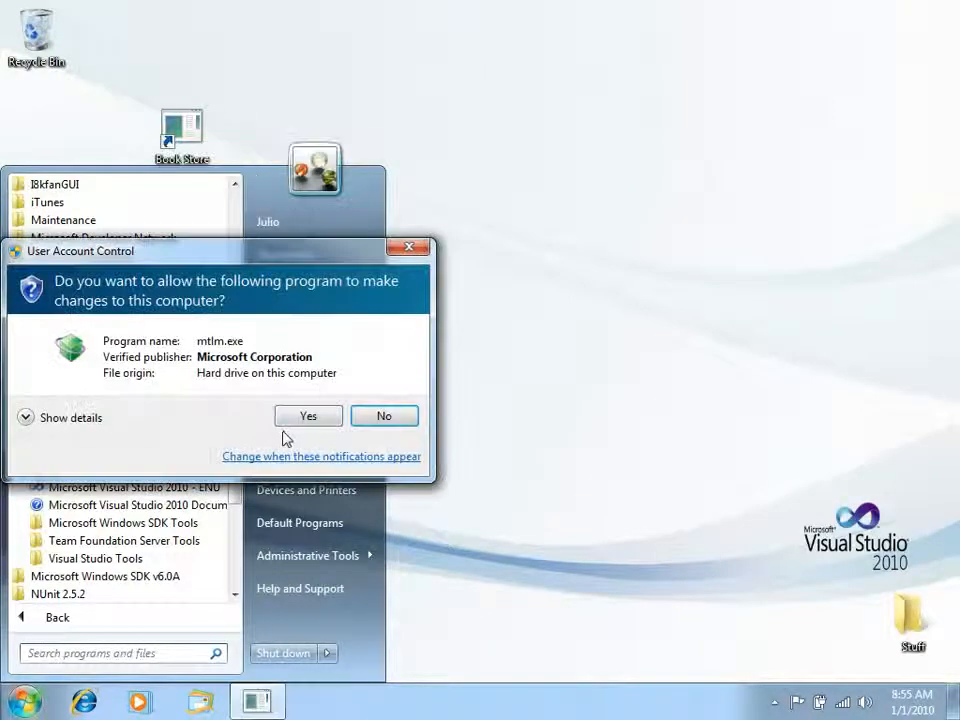
left_click(297, 416)
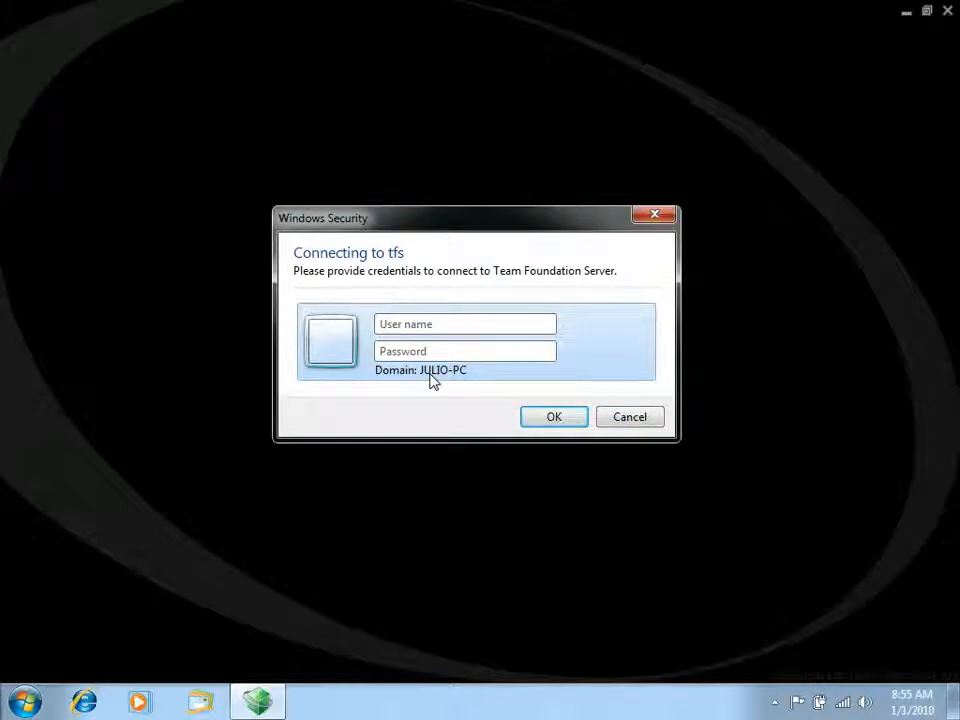
Dismiss the automatic sign-in, remove the saved server entry and add the Team Foundation Server tfs again
left_click(627, 422)
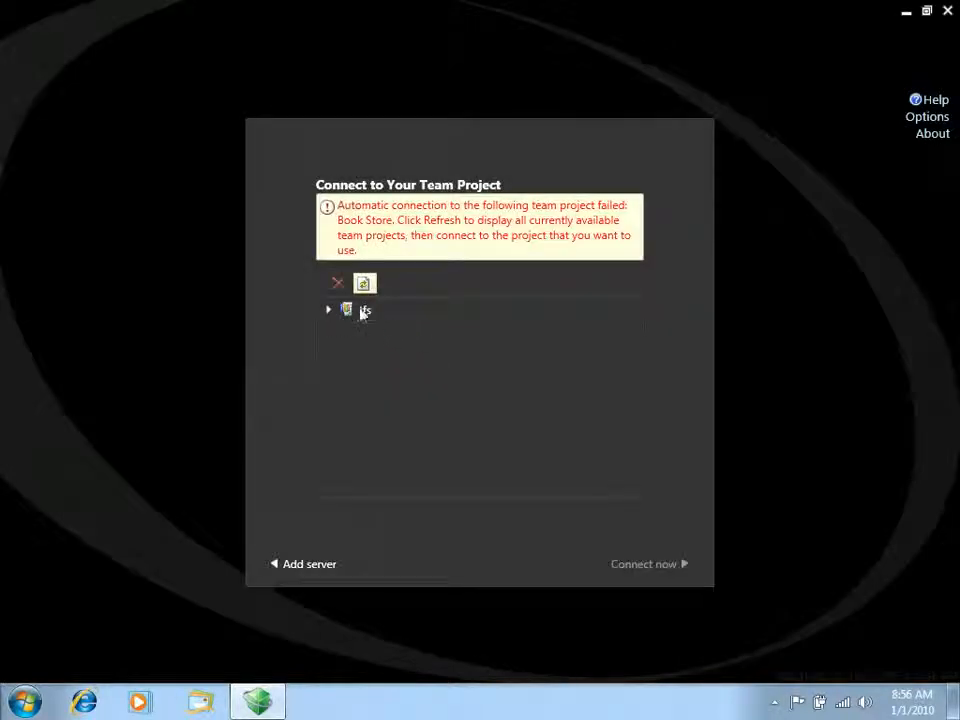
left_click(338, 283)
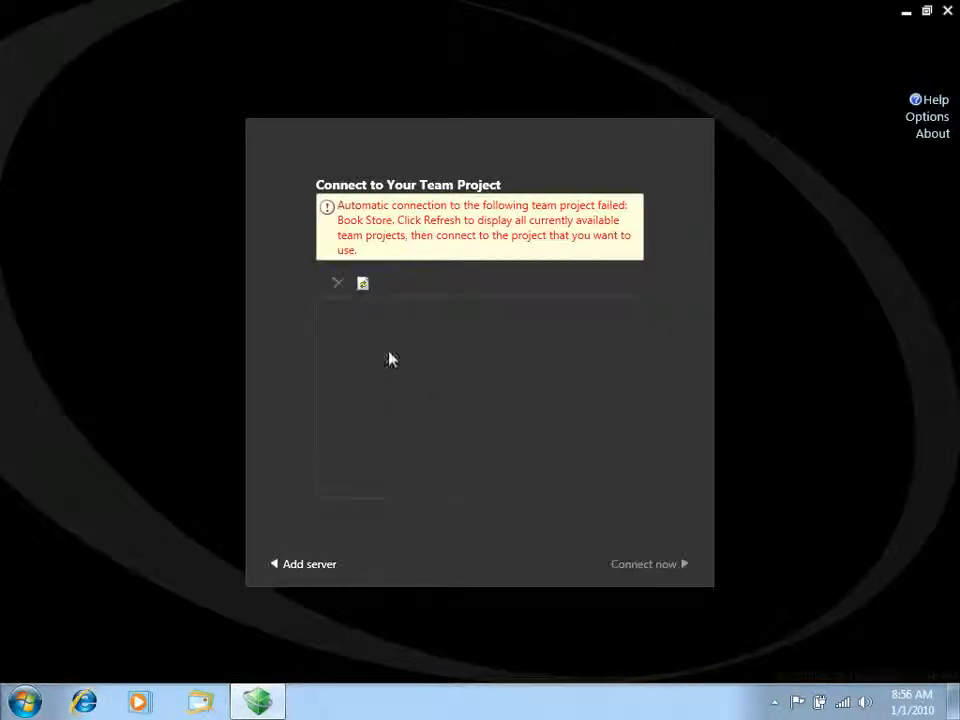
left_click(295, 567)
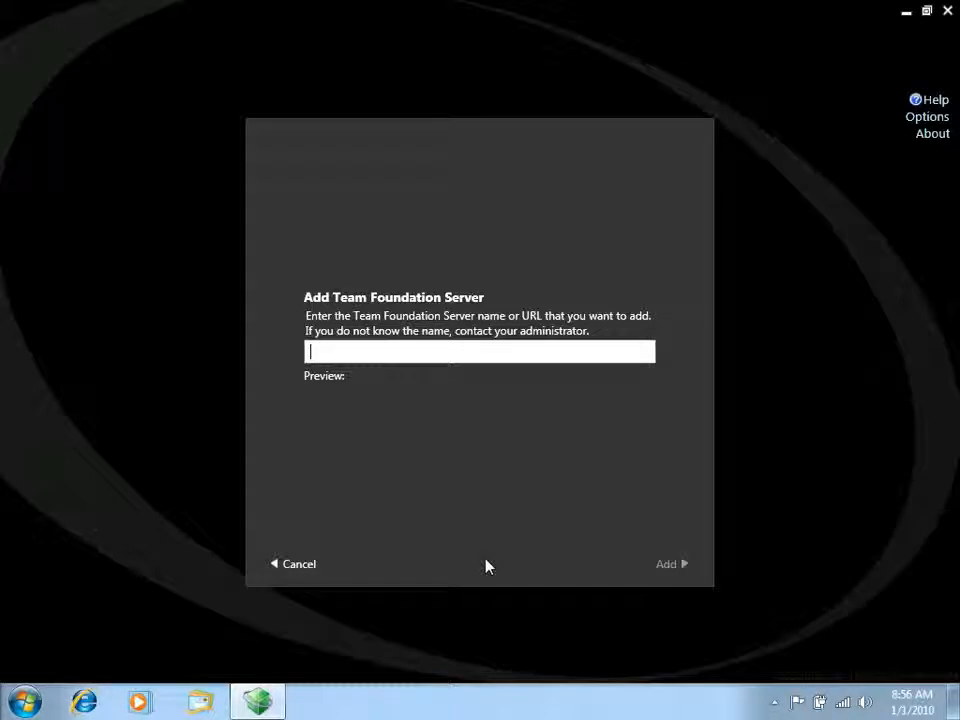
type("t")
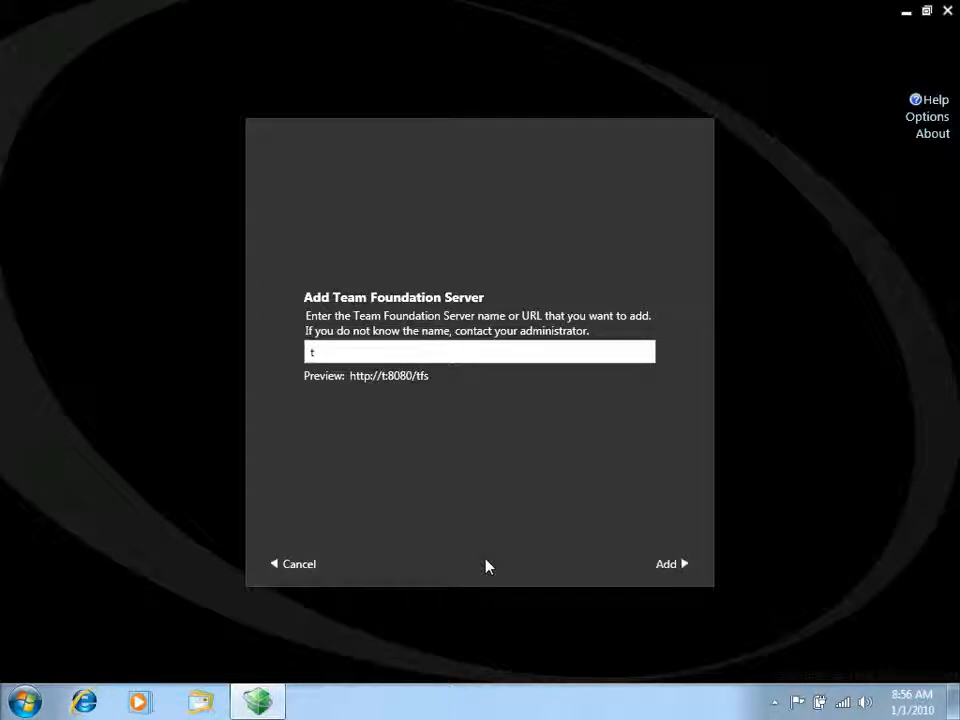
type("fs")
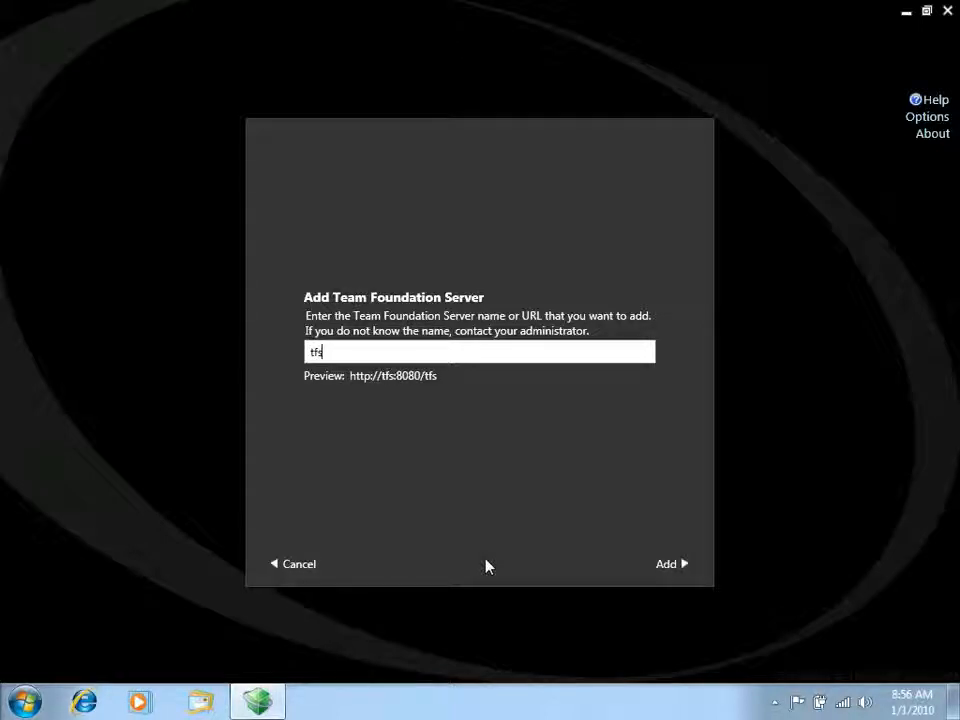
left_click(671, 568)
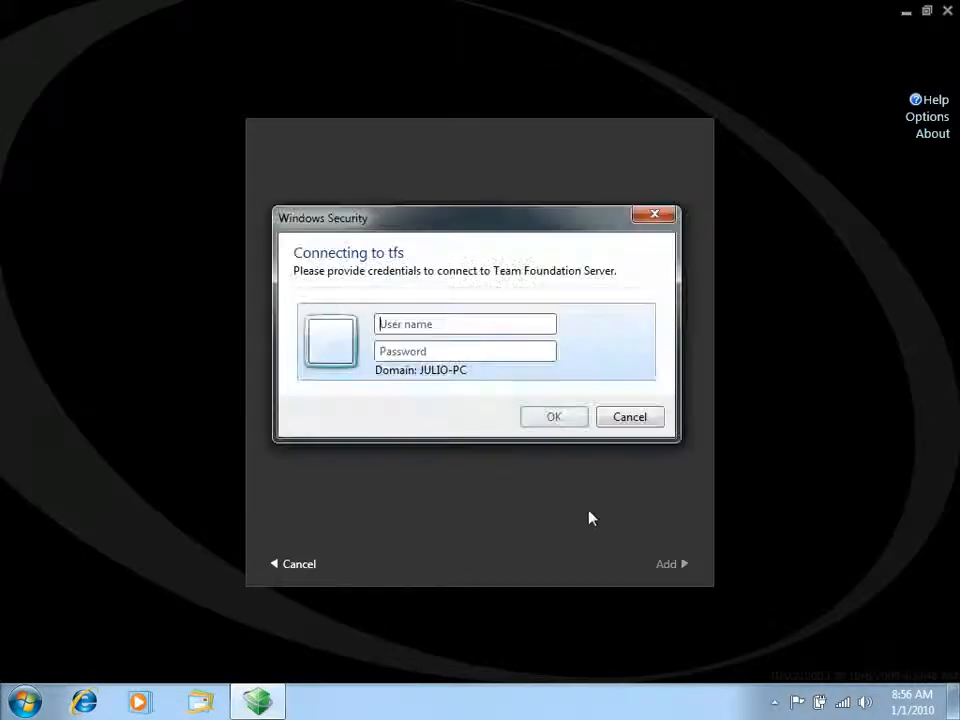
Sign in to the Team Foundation Server with the tester's domain user name and account password
type("casal\\rachal")
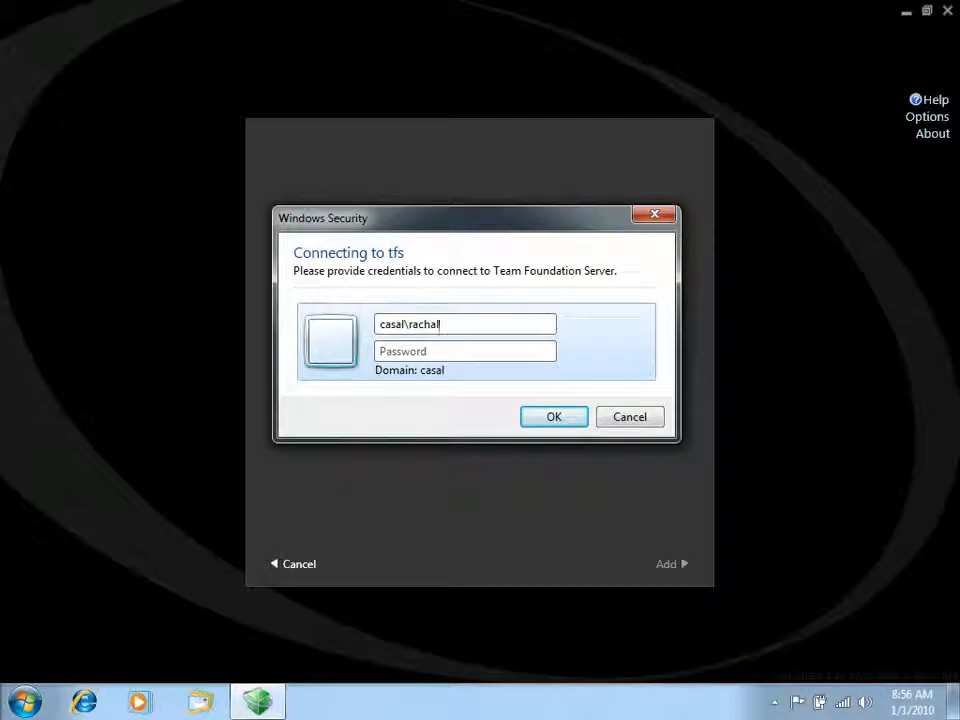
key("BackSpace")
key("BackSpace")
key("BackSpace")
type("e")
key("Caps_Lock")
key("Caps_Lock")
key("Tab")
type("••••")
key("Return")
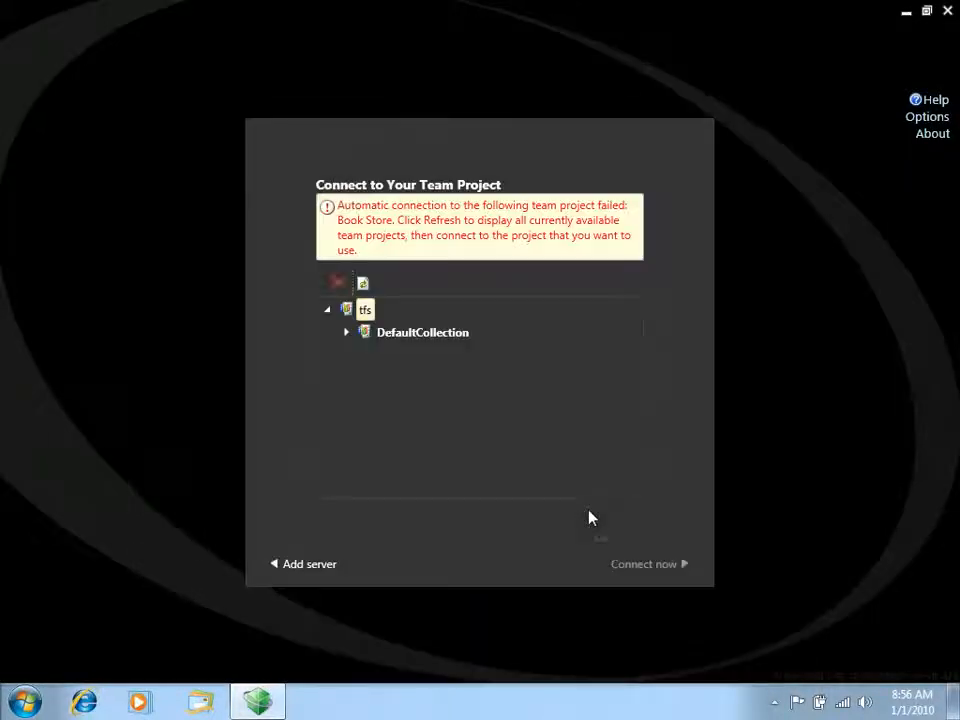
Connect to the Book Store team project in DefaultCollection on the tfs server
double_click(422, 332)
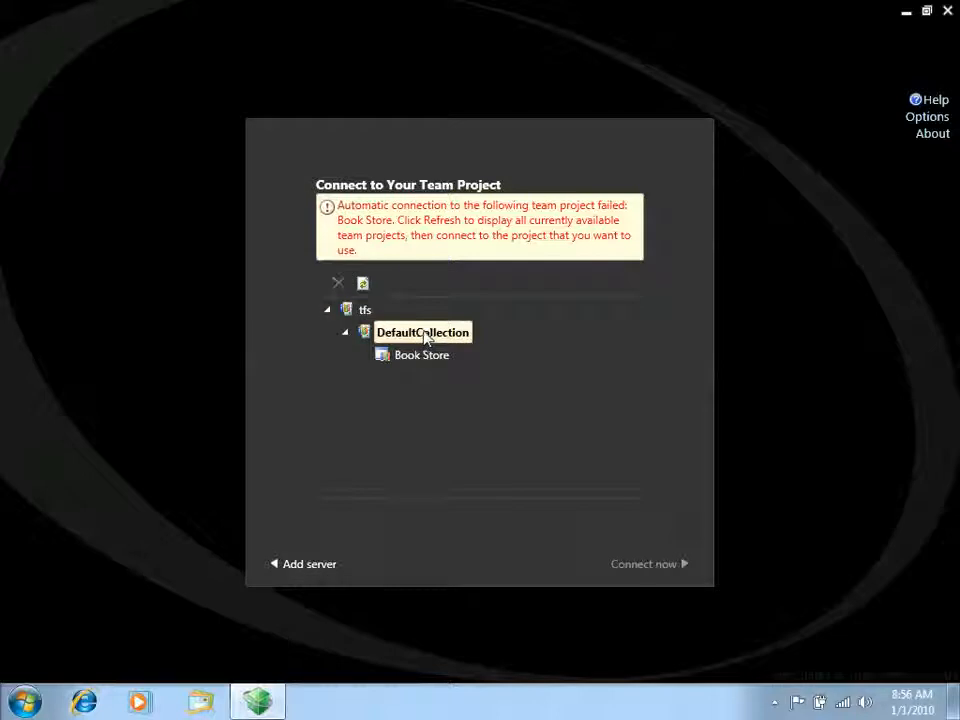
left_click(426, 362)
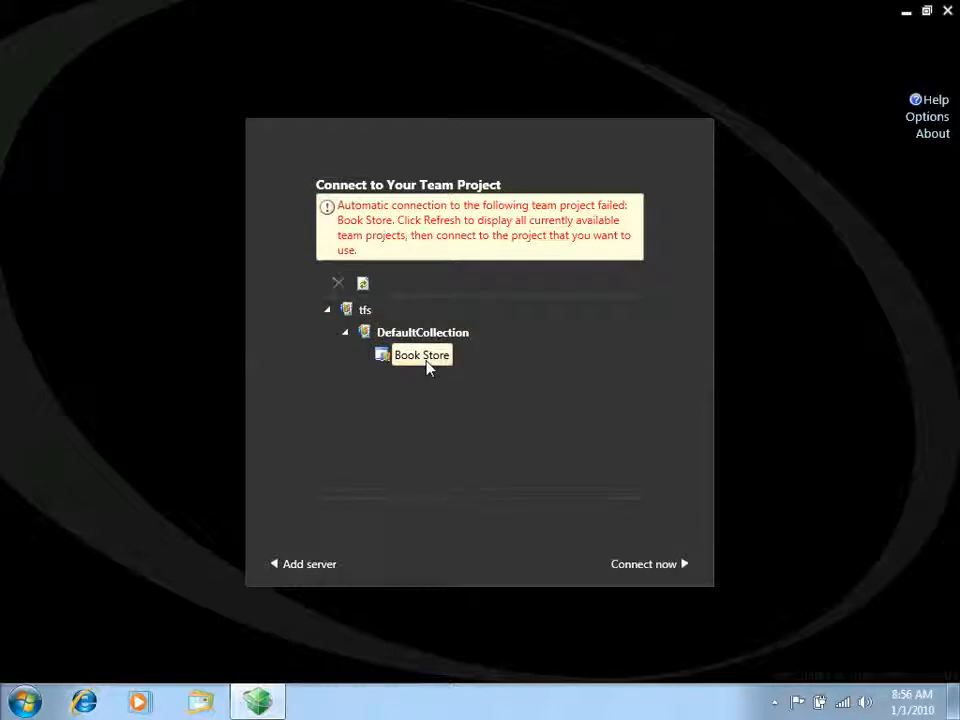
left_click(645, 568)
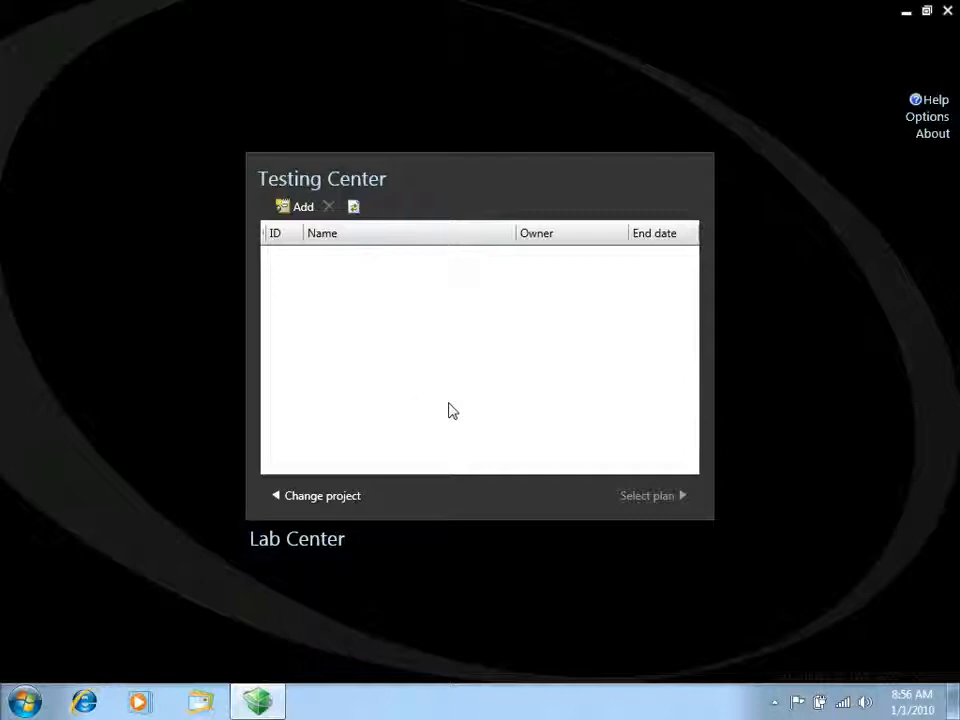
Add a test plan named Main Plan in Testing Center and select it as the working plan
left_click(297, 210)
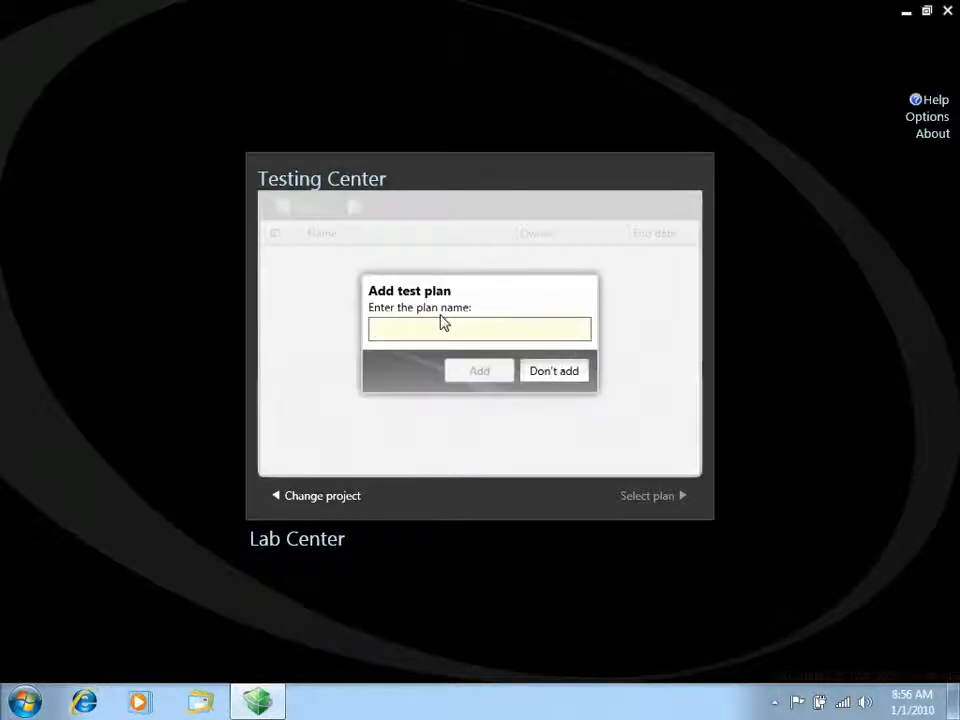
type("Mai")
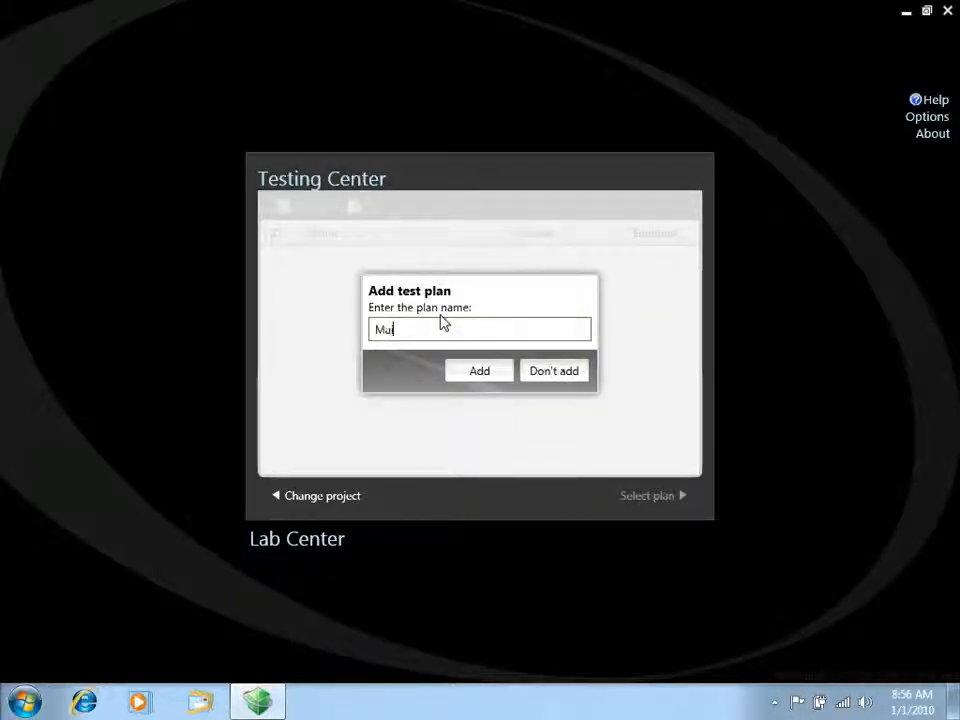
type("n Plan")
left_click(488, 377)
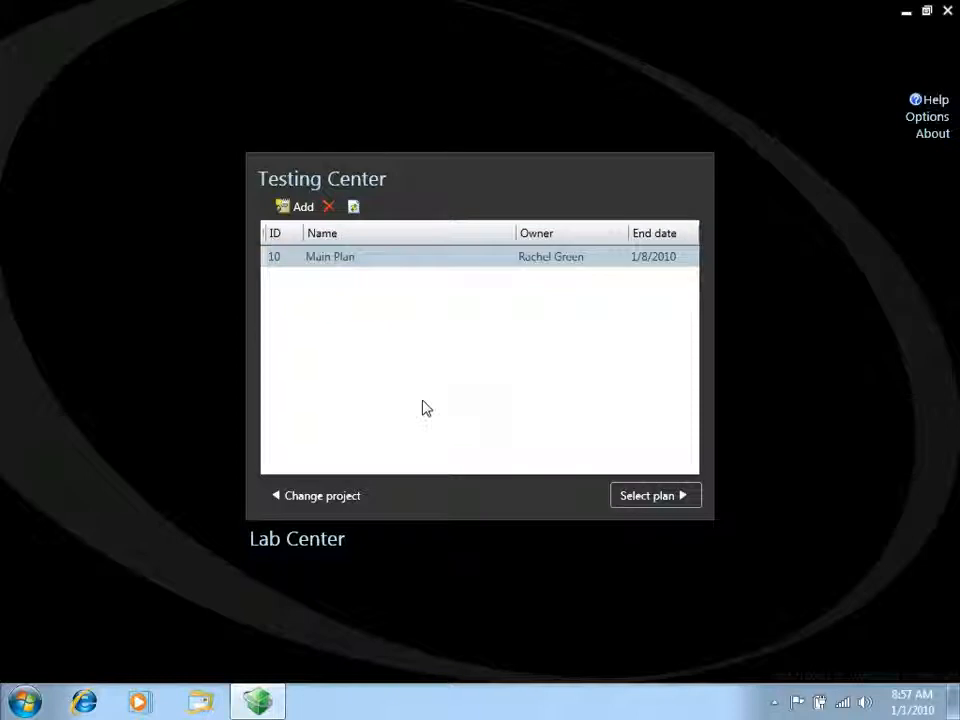
key("Return")
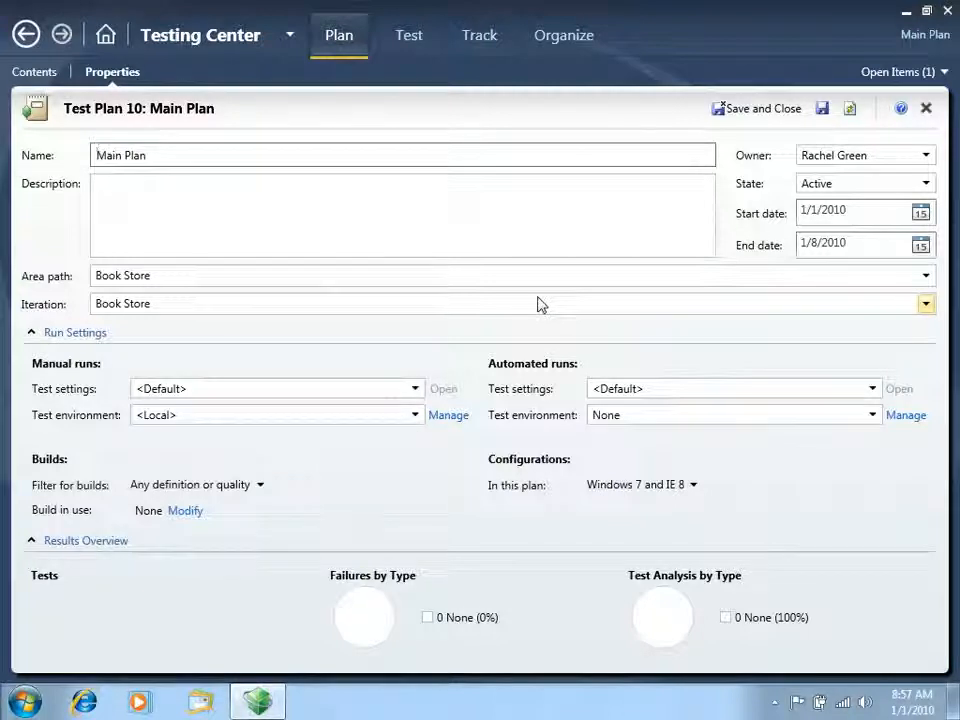
Set the plan's iteration to Book Store\Iteration 1 and its manual-run test settings to Local Test Run
left_click(928, 305)
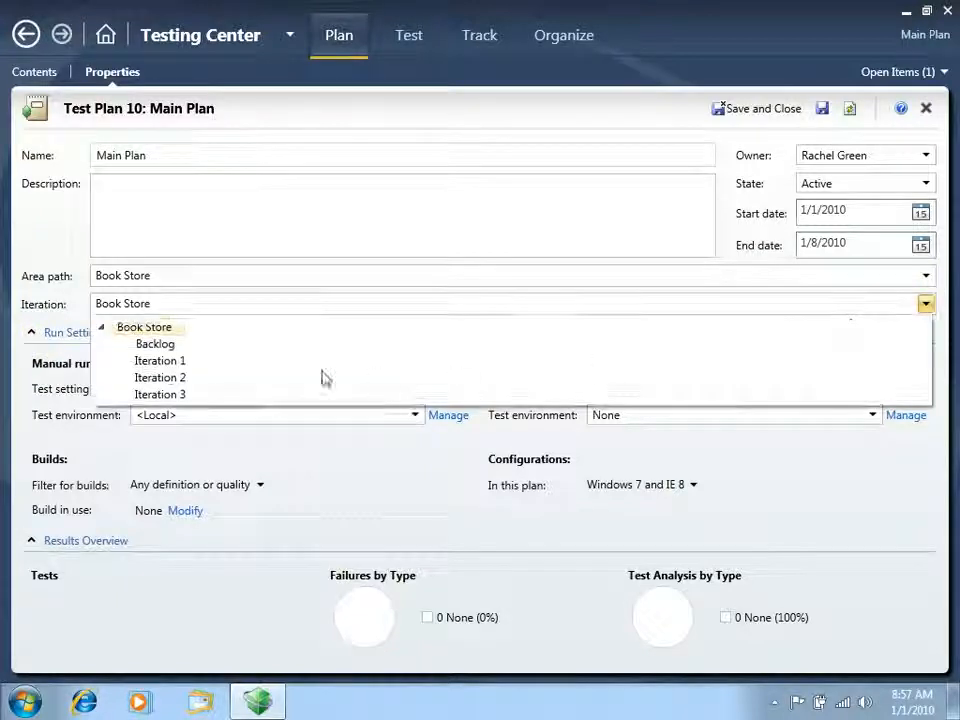
left_click(168, 362)
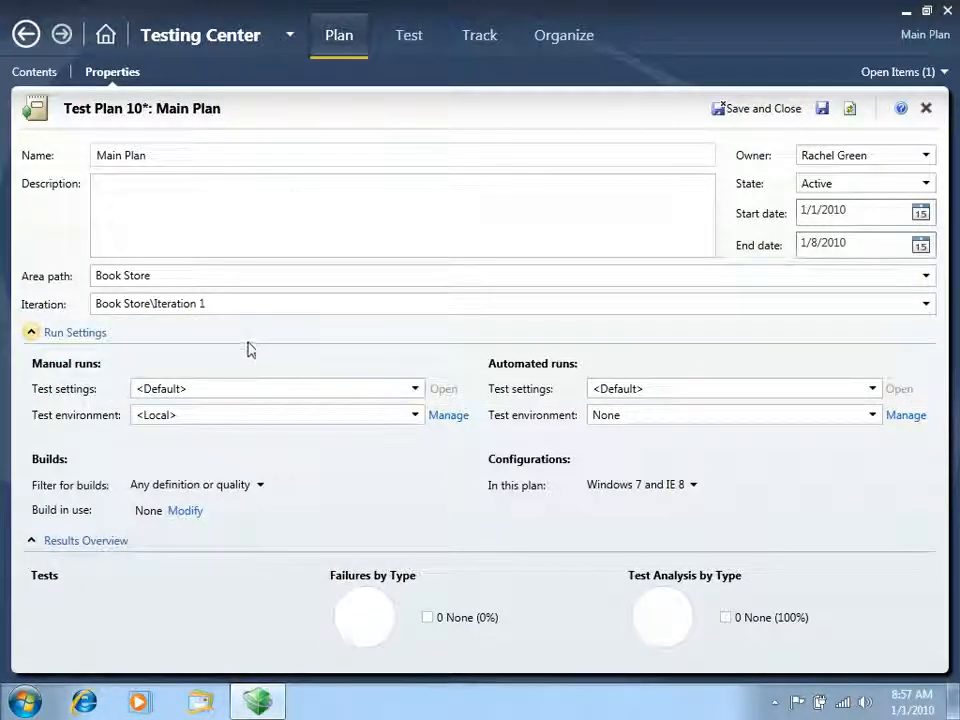
left_click(415, 389)
left_click(205, 451)
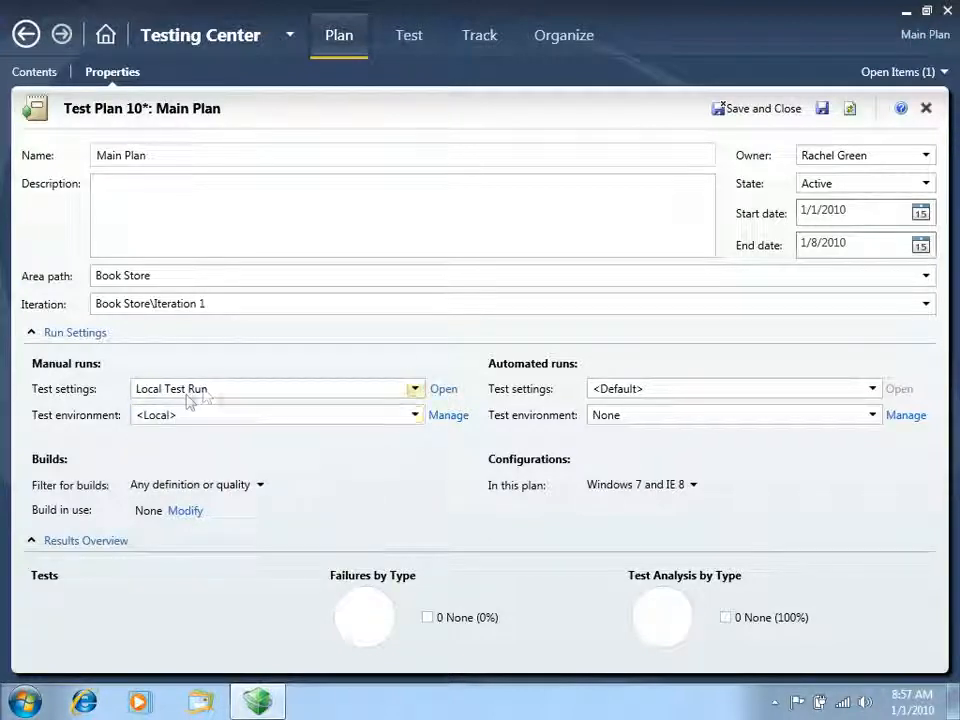
Review the data and diagnostics collected by the Local Test Run settings and the plan's default configurations for new test cases
left_click(444, 390)
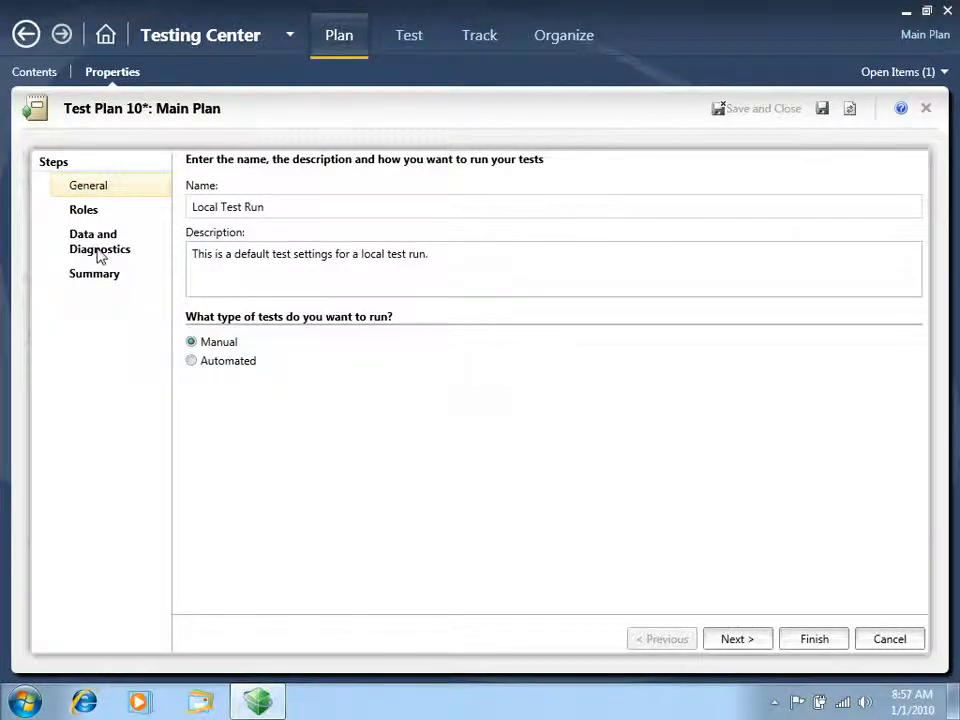
left_click(103, 257)
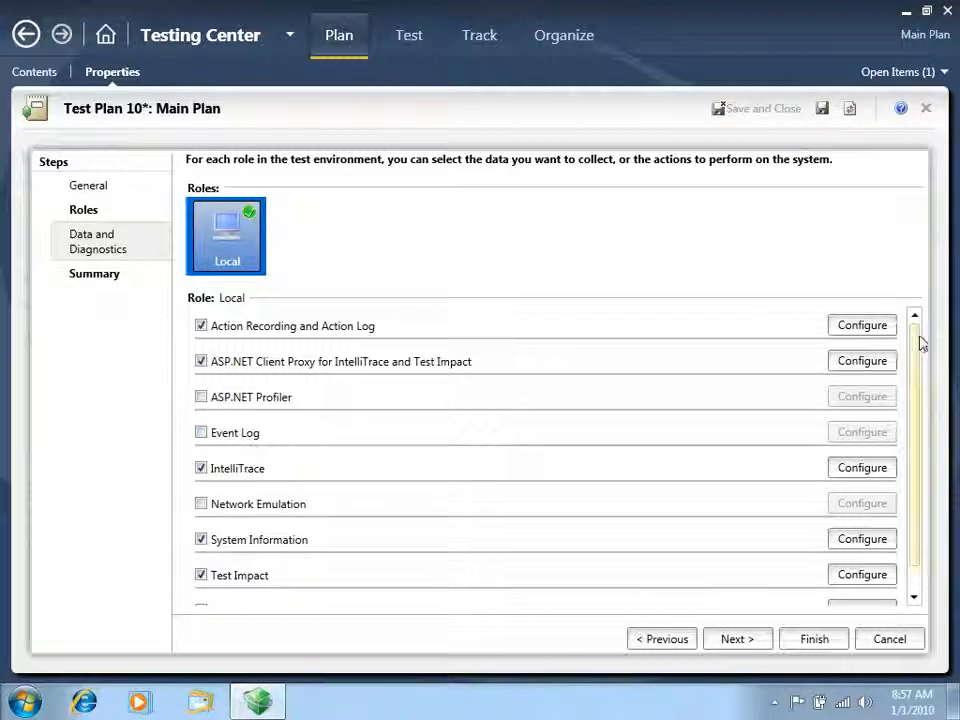
left_click_drag(918, 343, 926, 386)
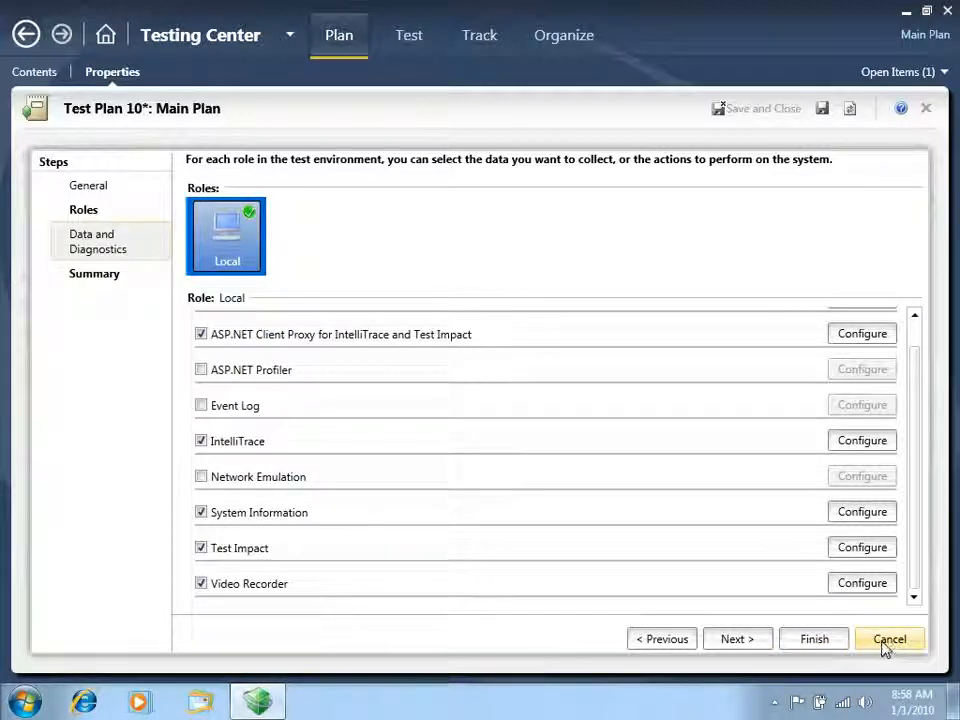
left_click(820, 642)
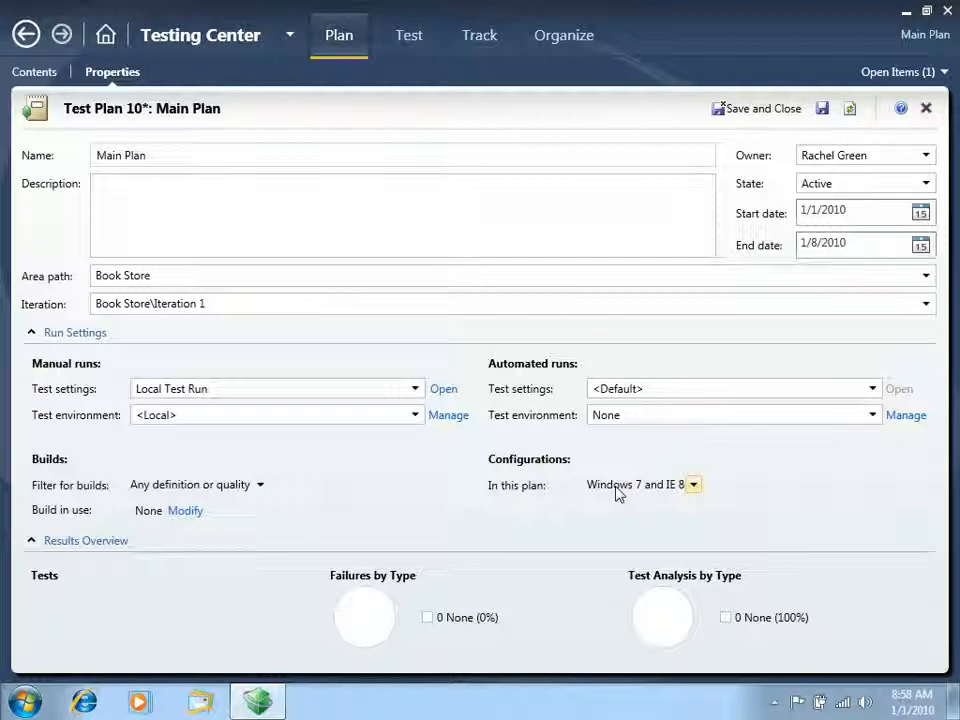
left_click(693, 486)
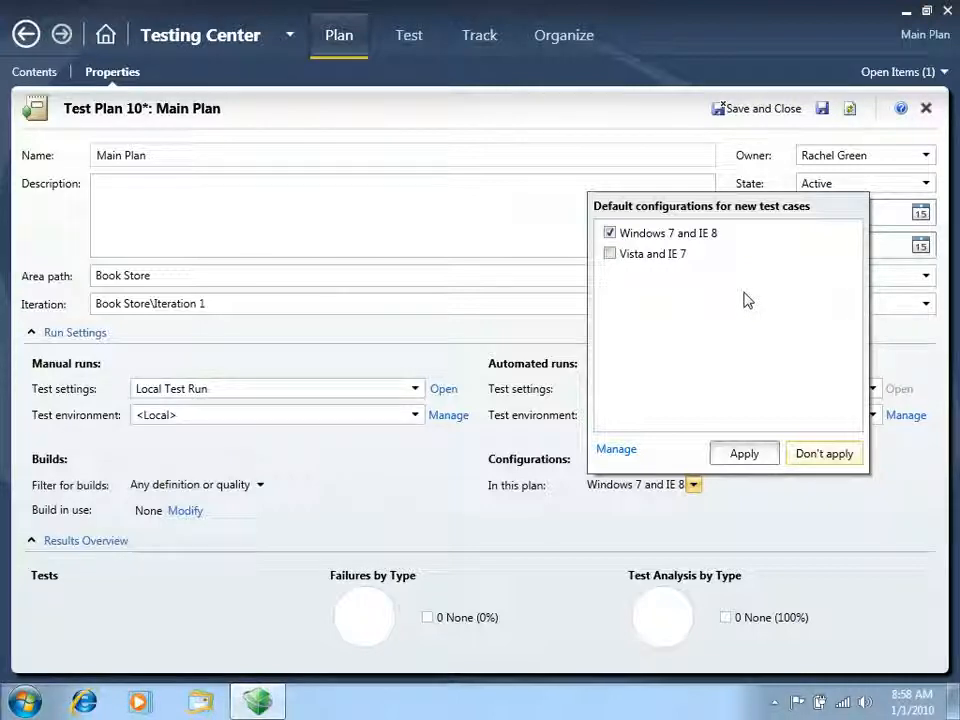
left_click(562, 527)
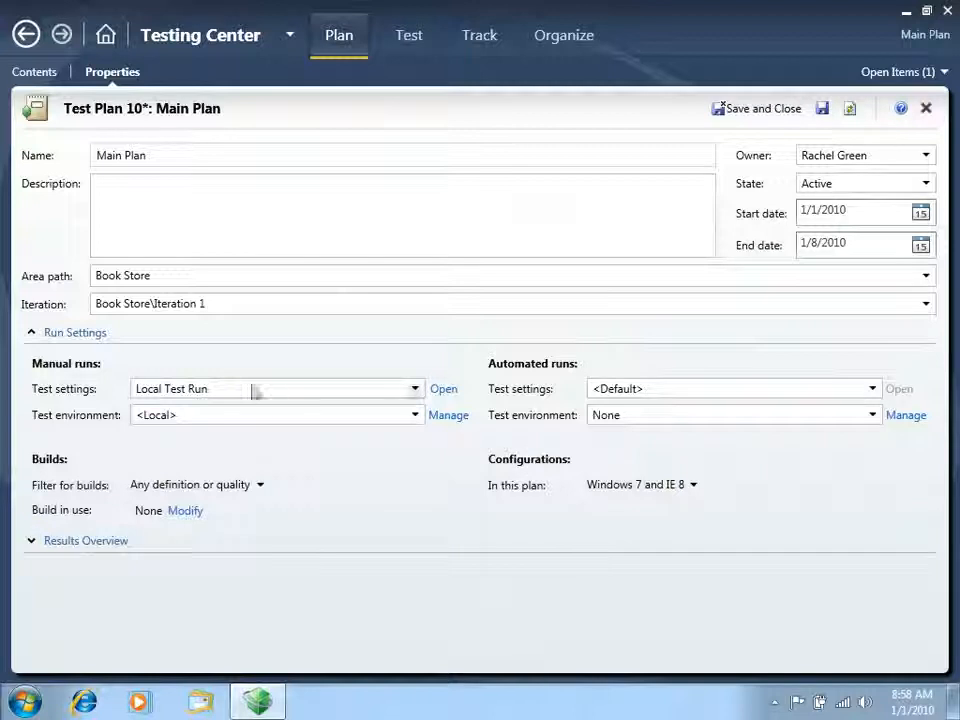
Save and close the plan properties and add the existing requirement "As a customer I want to see a list of all available books" to Main Plan
left_click(757, 115)
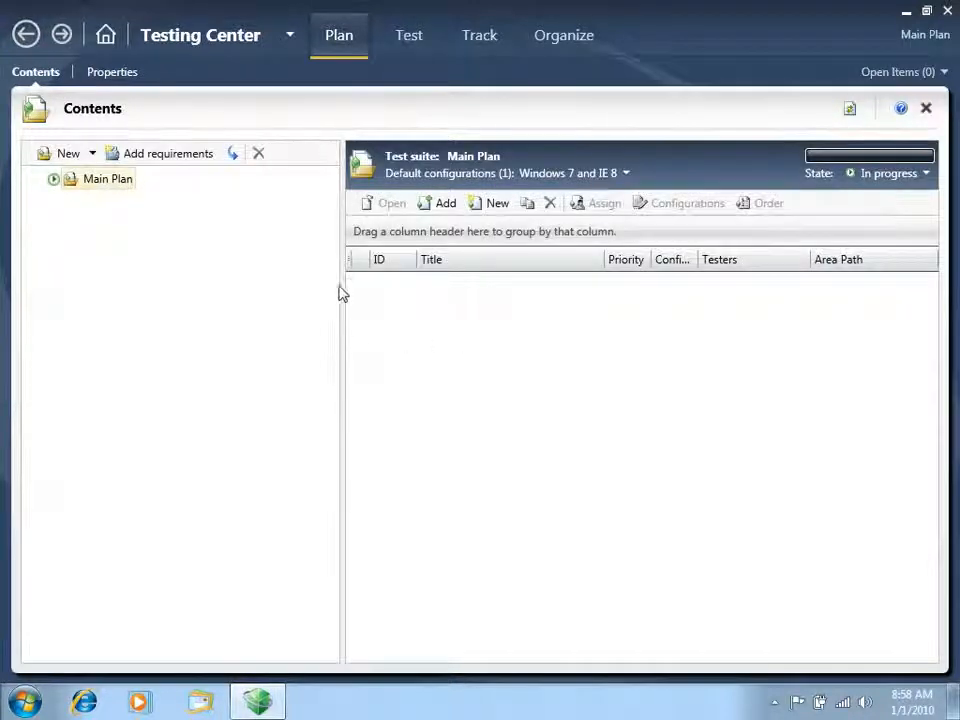
mouse_move(341, 283)
left_mouse_down()
mouse_move(304, 281)
mouse_move(327, 281)
left_mouse_up()
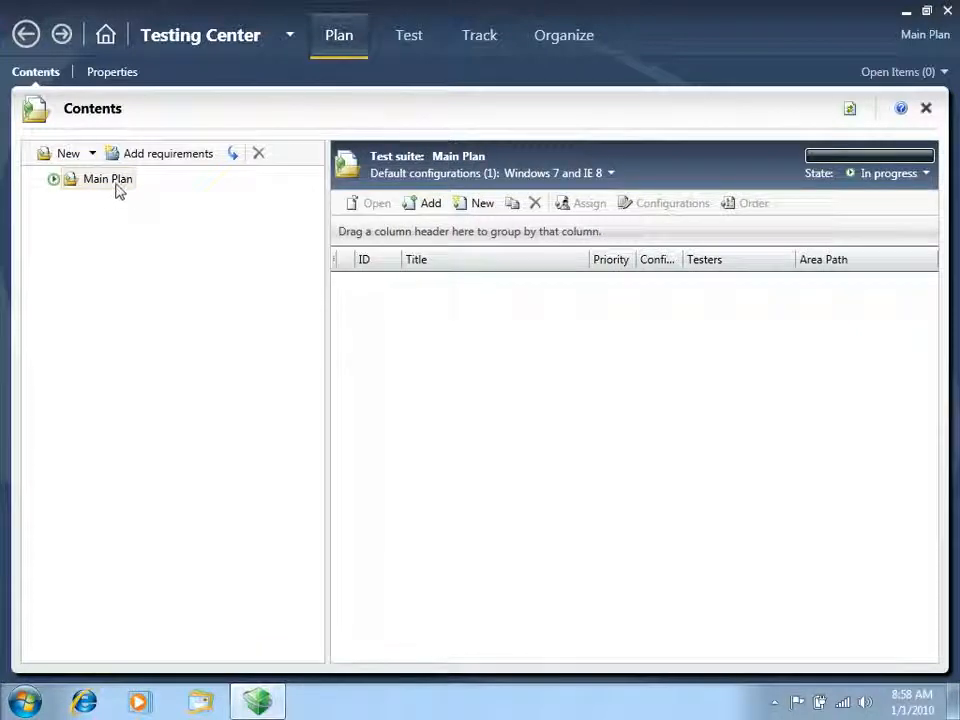
left_click(163, 157)
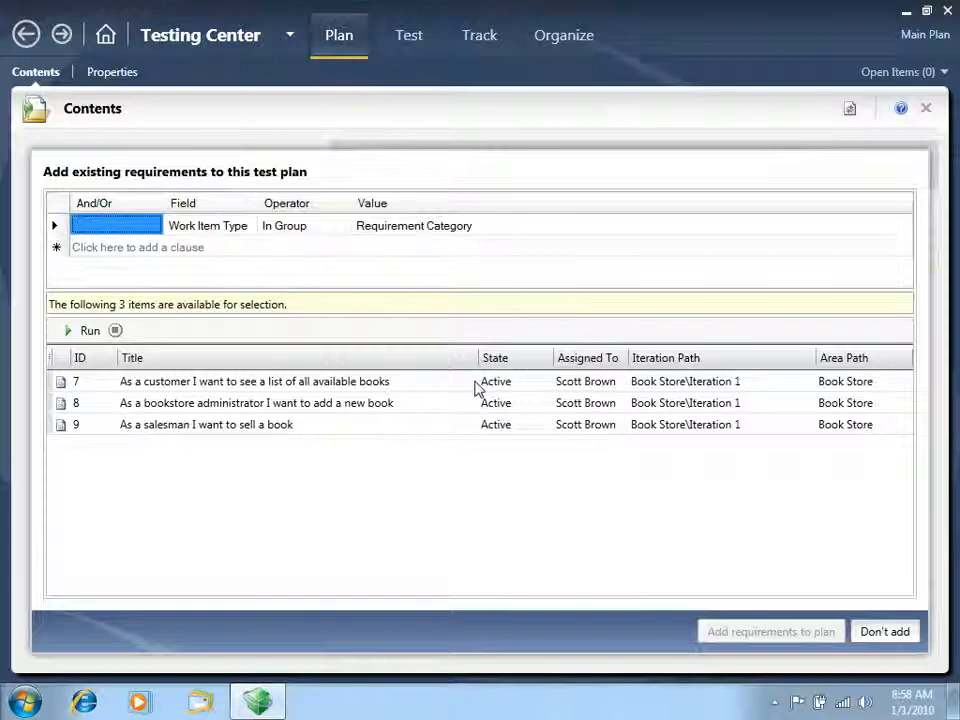
left_click(258, 383)
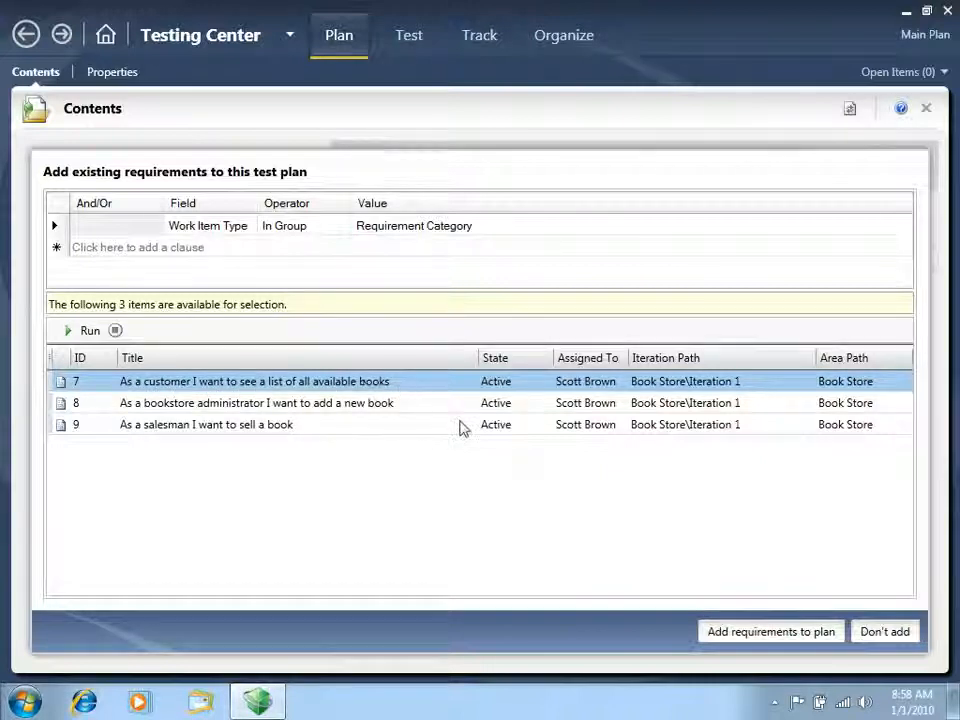
left_click(757, 634)
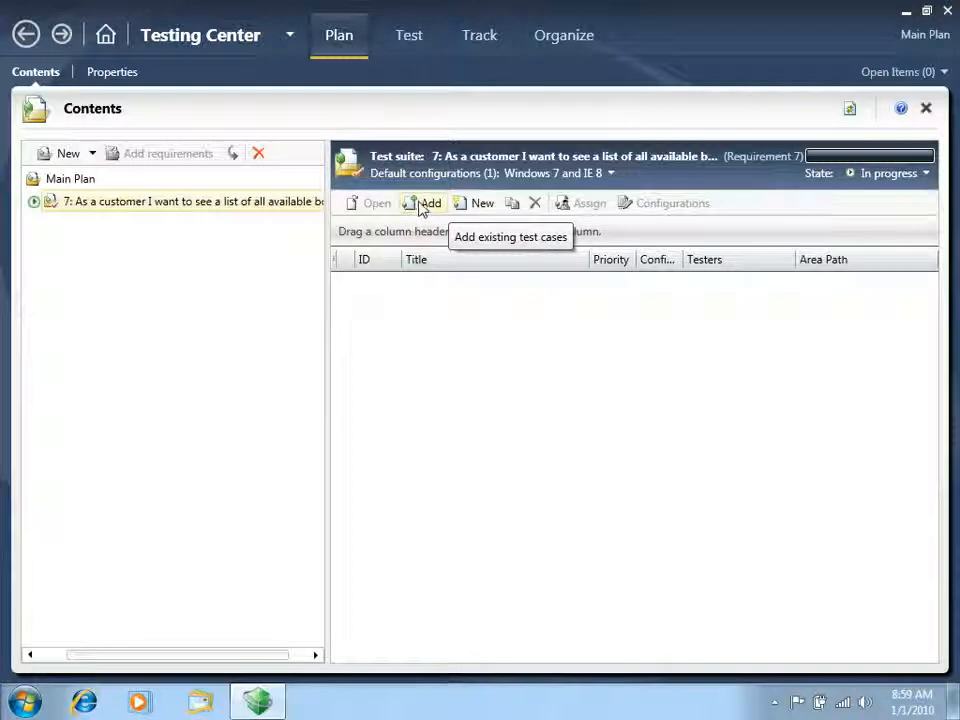
Create a new test case titled "View all available books" in the requirement's suite, with the iteration set to Book Store\Iteration 1
left_click(476, 205)
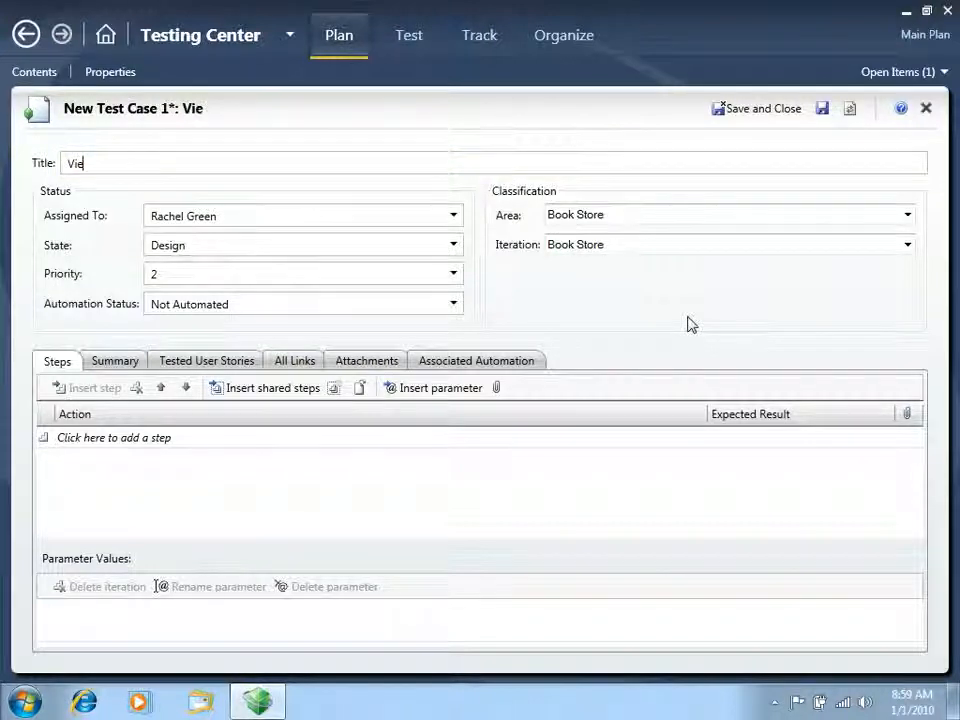
type("ll available books")
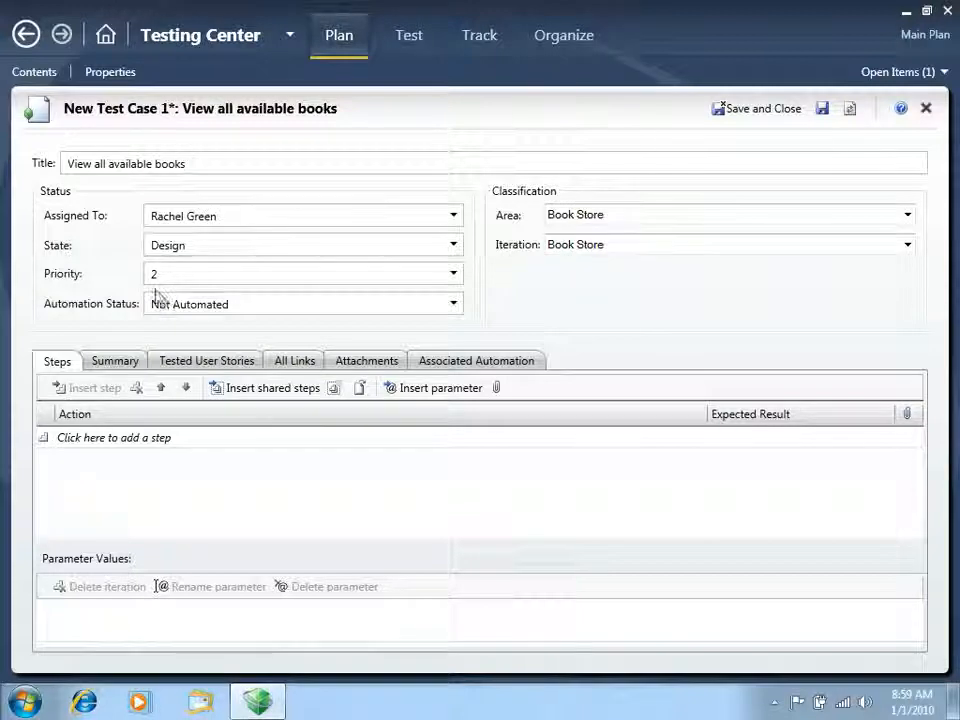
left_click(907, 244)
left_click(630, 302)
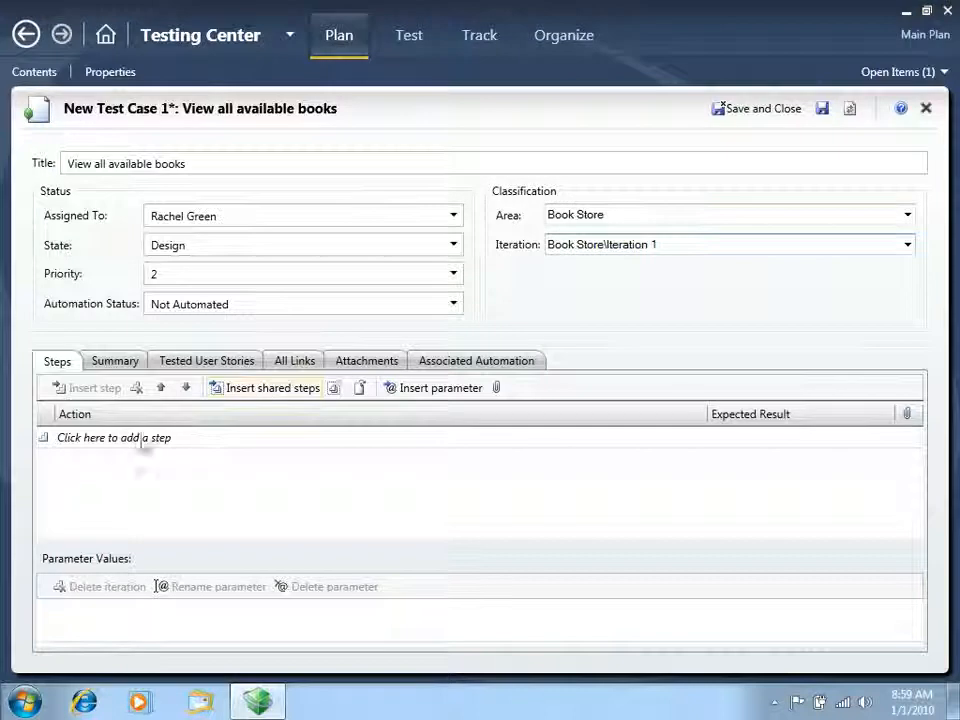
Add the actions "Open application" and "Do not enter a book type" as the test case's first two steps
left_click(102, 444)
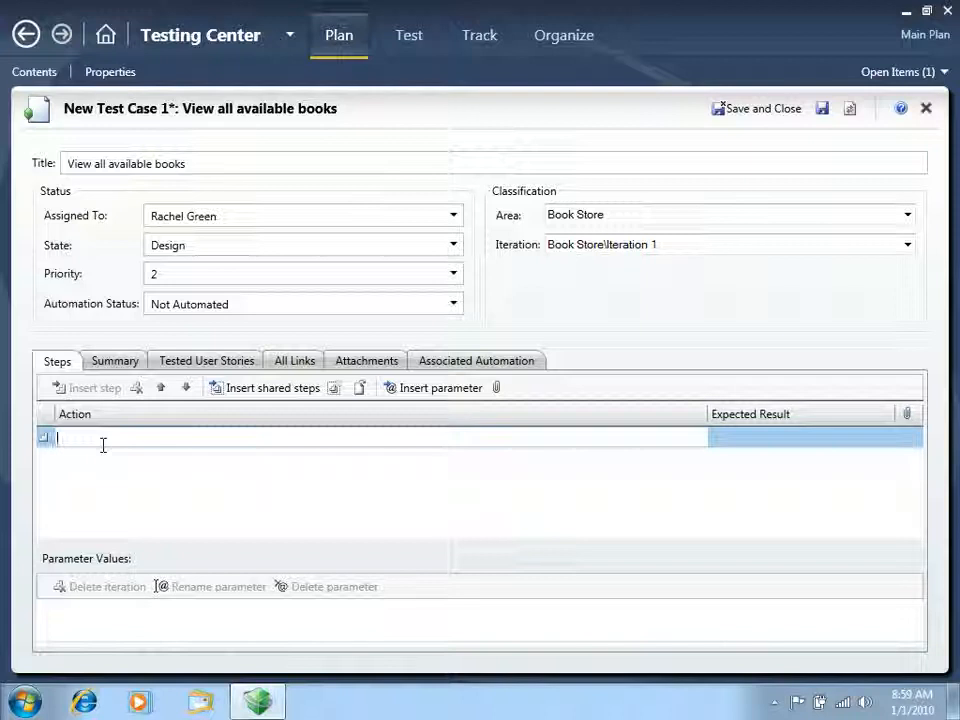
type("Open a")
type(" aplic")
key("BackSpace")
type("plic")
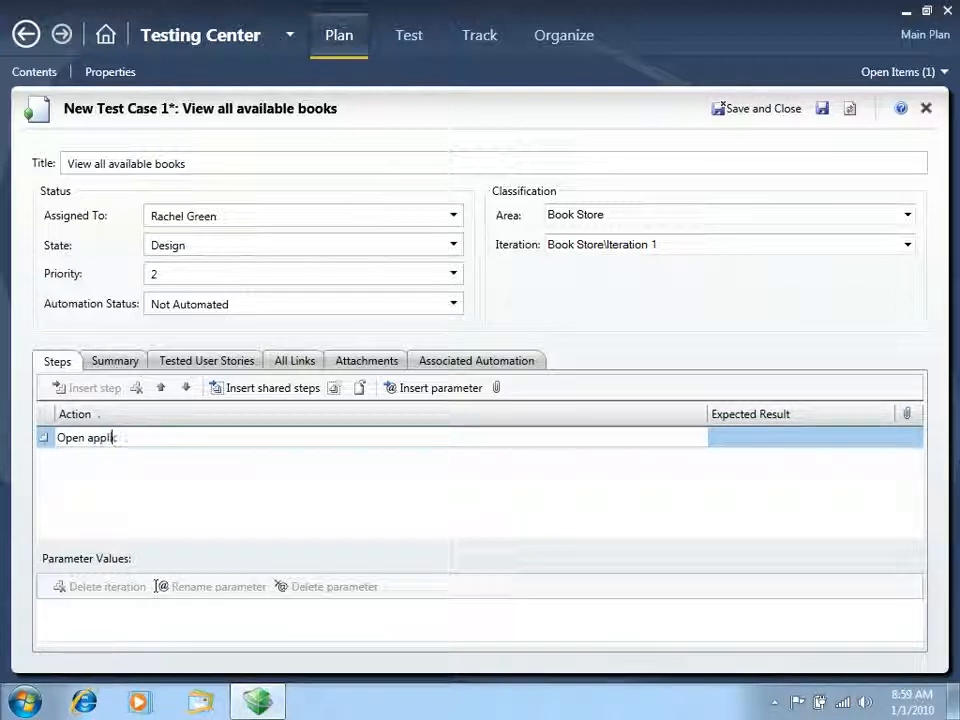
type("ation")
key("Tab")
key("Tab")
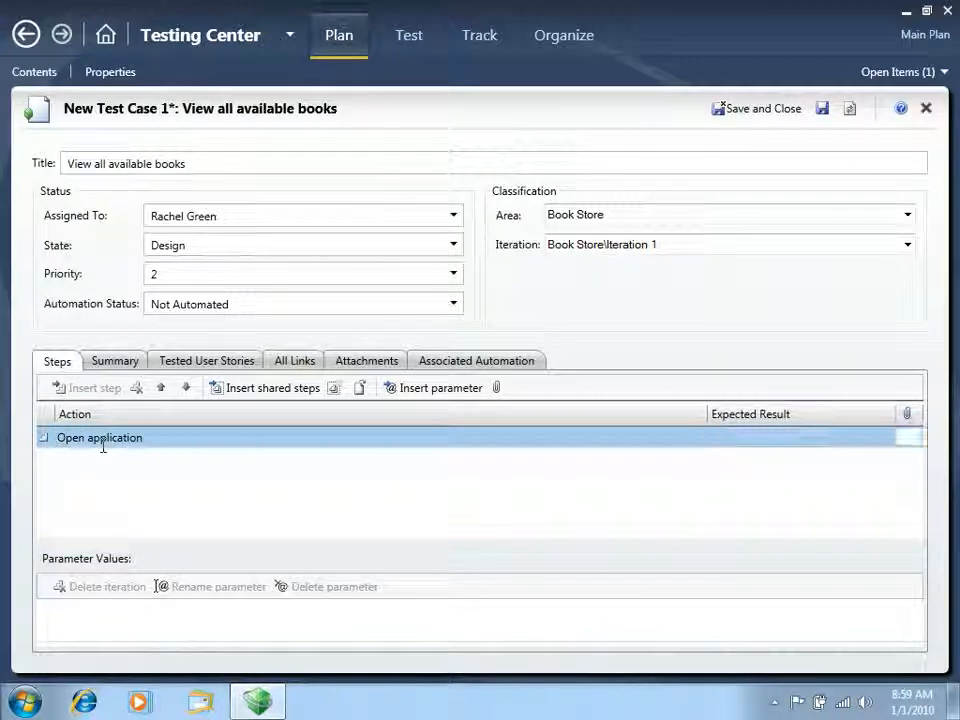
key("Tab")
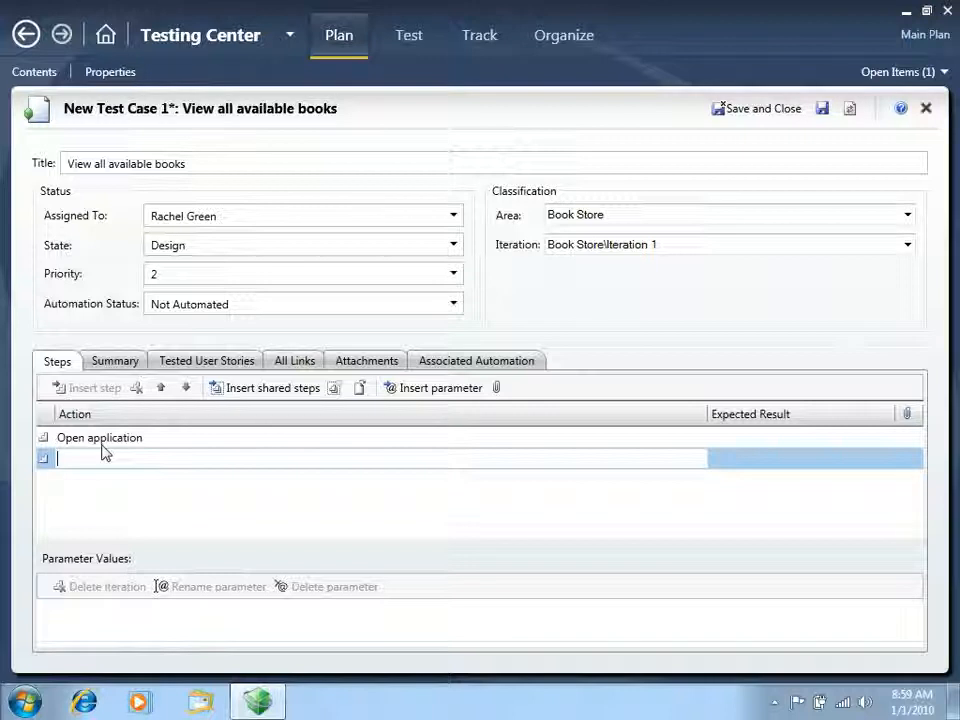
type("po notenter a")
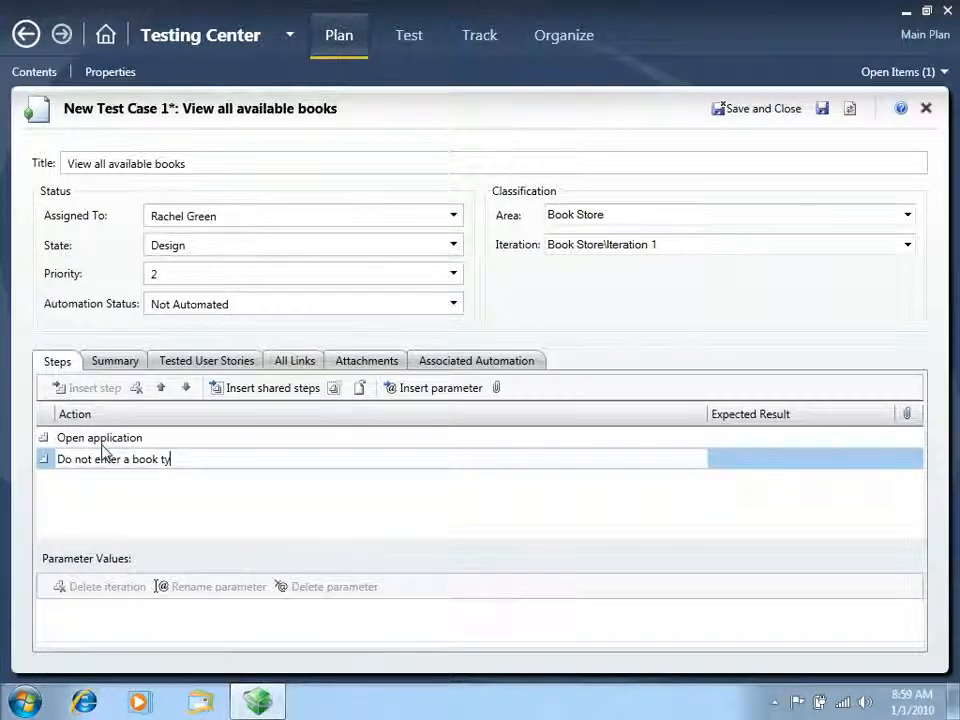
type(" book type")
key("Return")
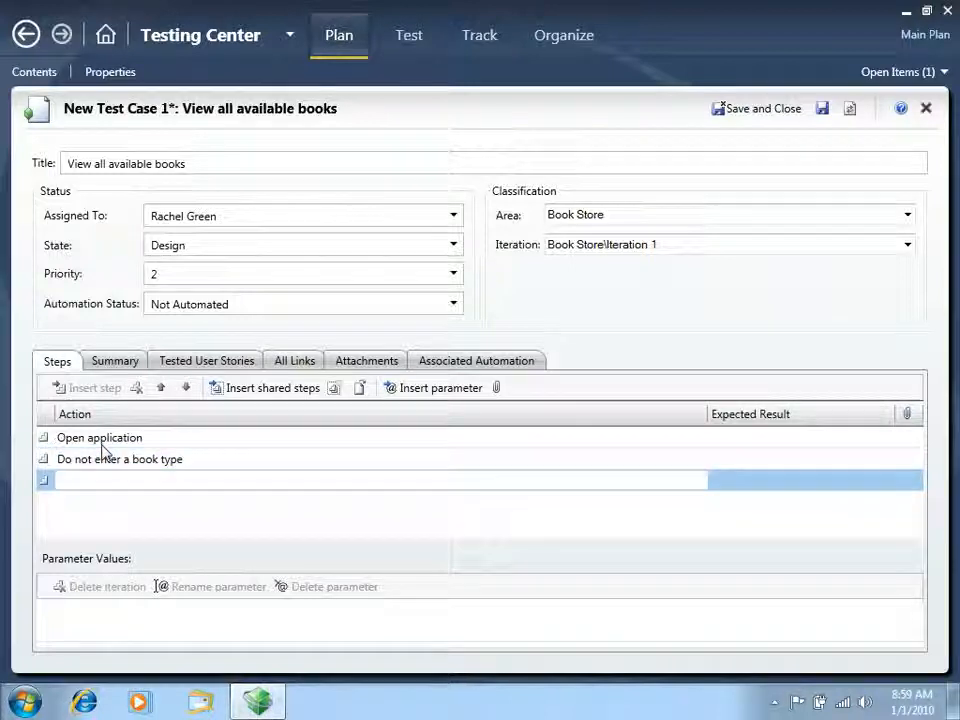
Add a third step "Click search" with the expected result "See all available books", and save and close the test case
type("Click search")
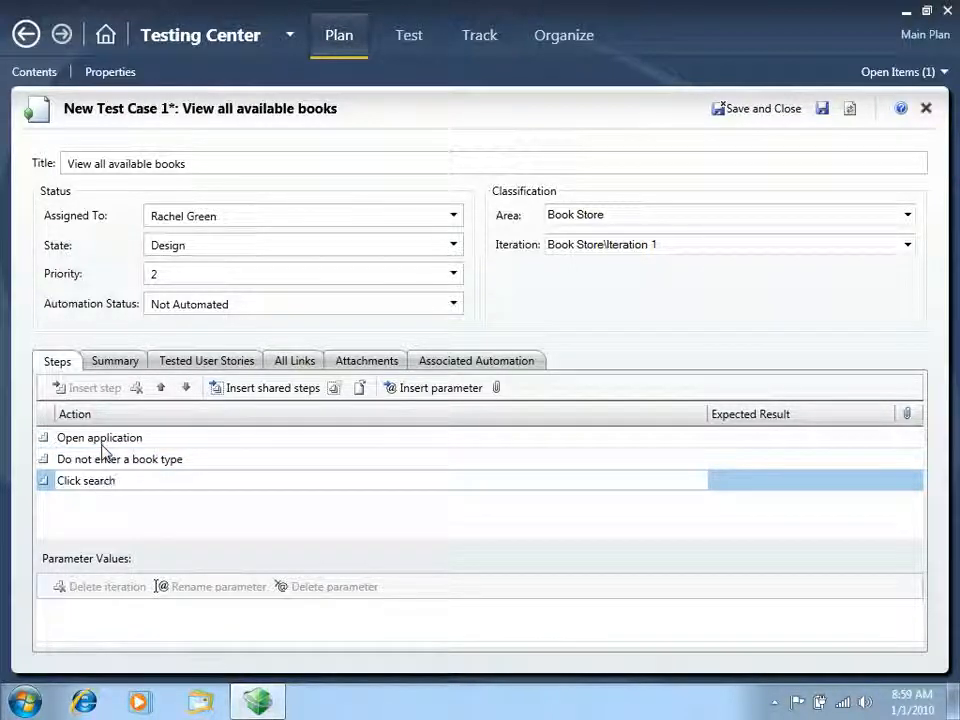
key("Tab")
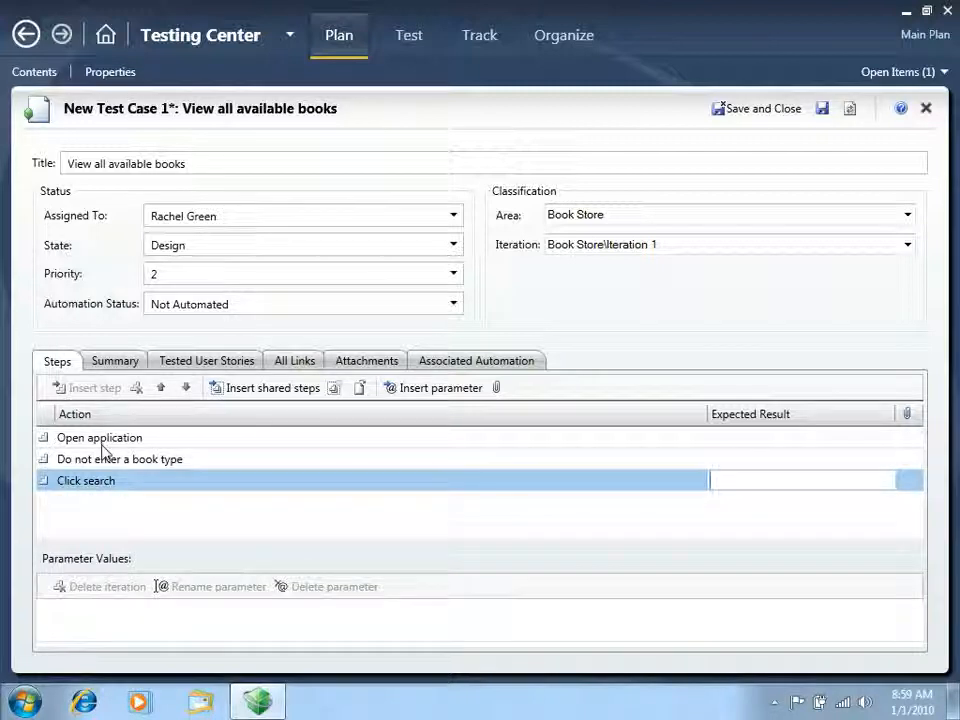
type("See all available b")
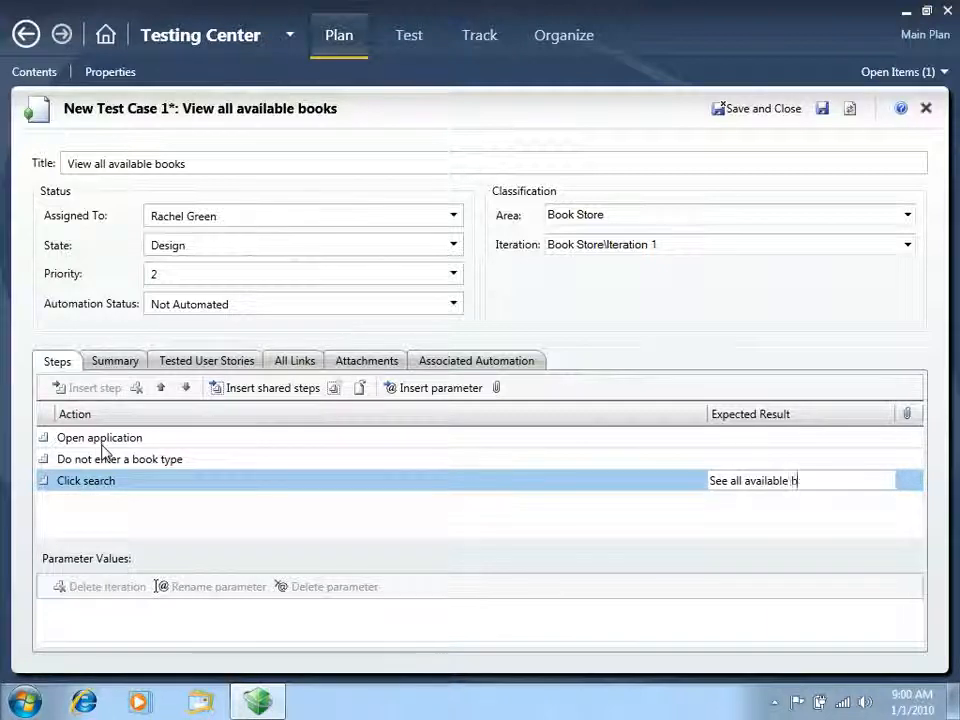
type("ooks")
key("Return")
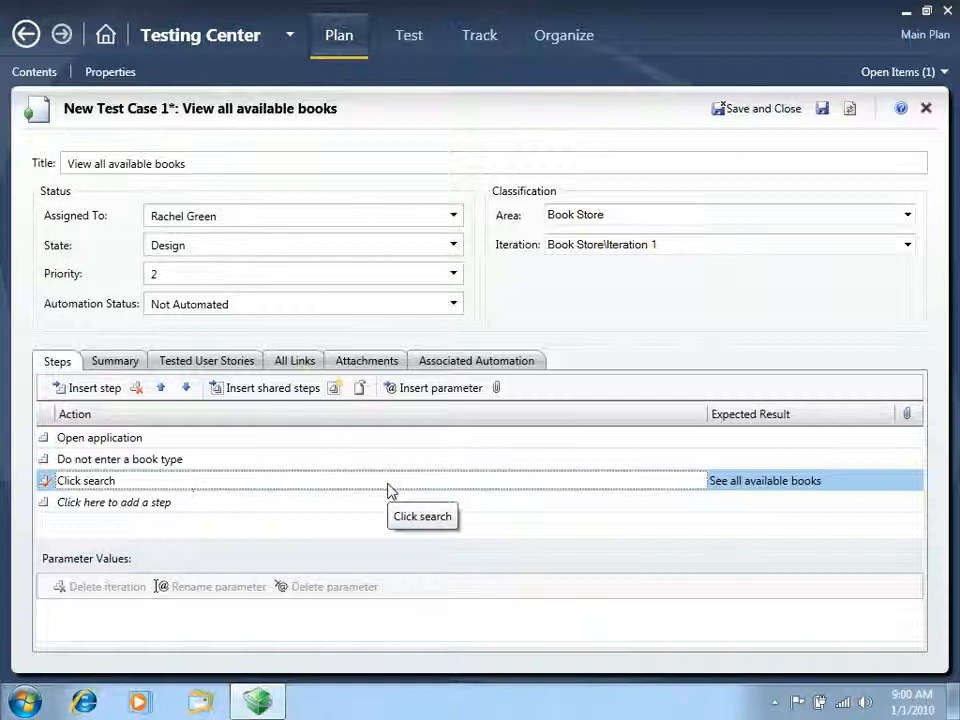
left_click(762, 490)
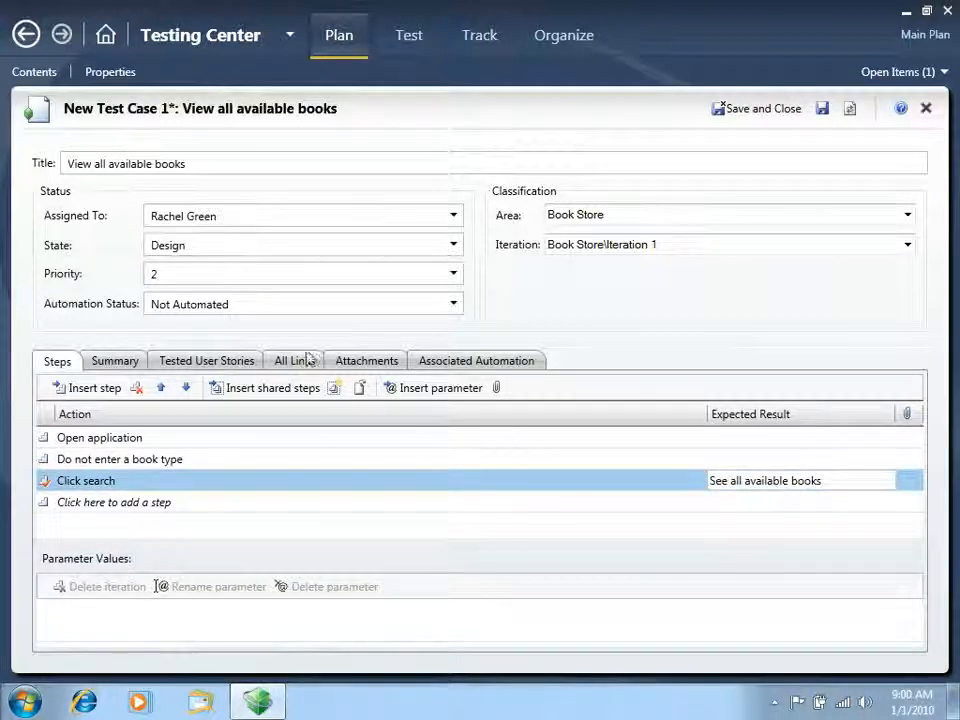
left_click(767, 108)
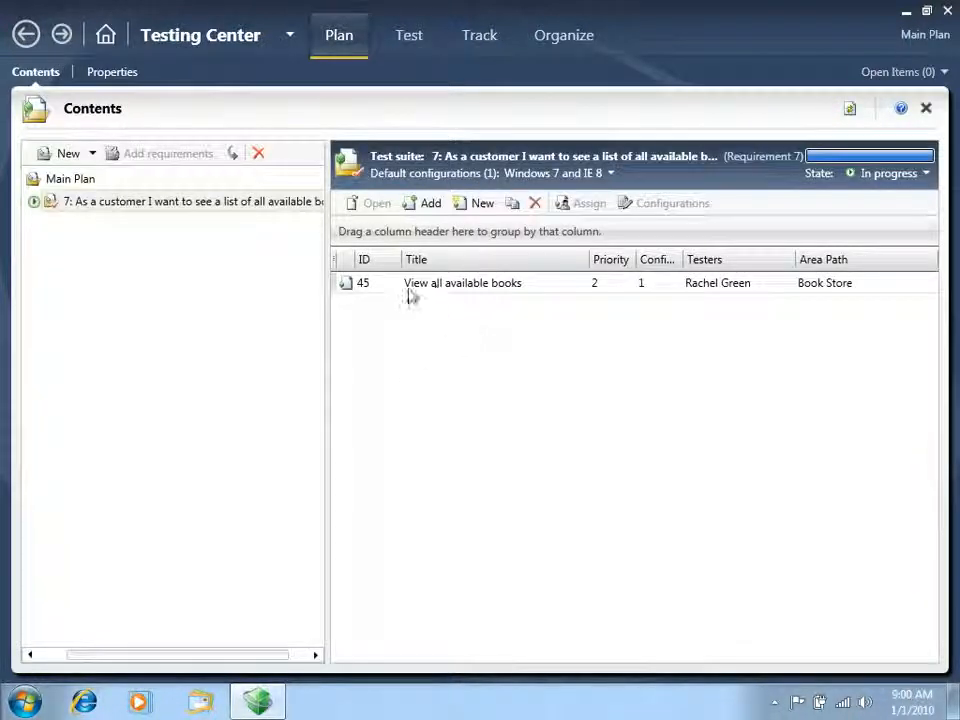
Launch a manual run of the "View all available books" test case from the requirement's suite in Main Plan
left_click(430, 292)
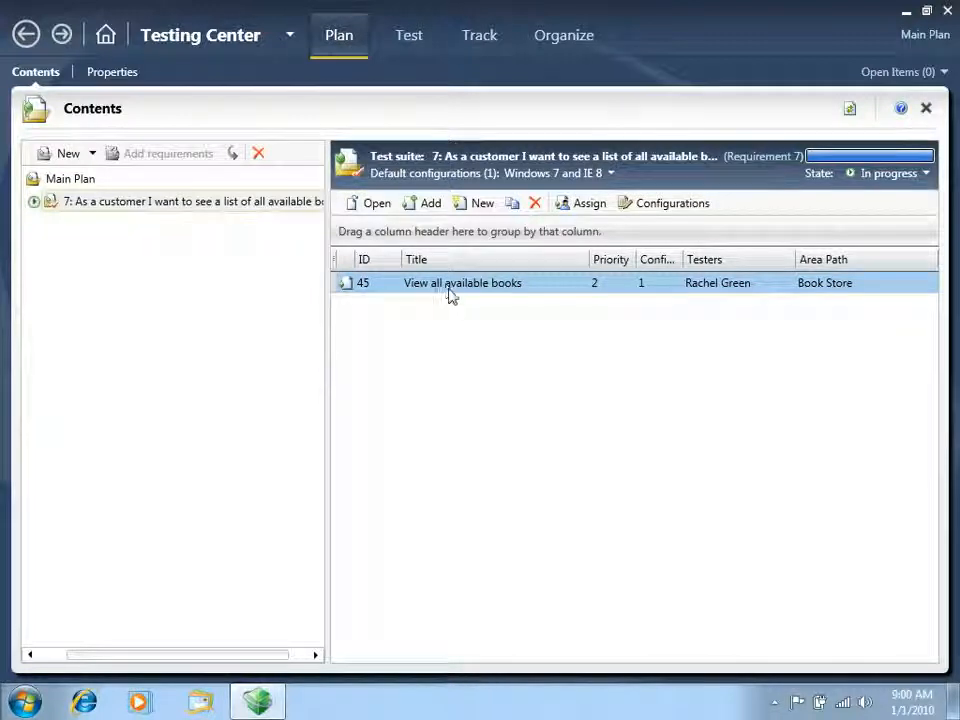
left_click(412, 38)
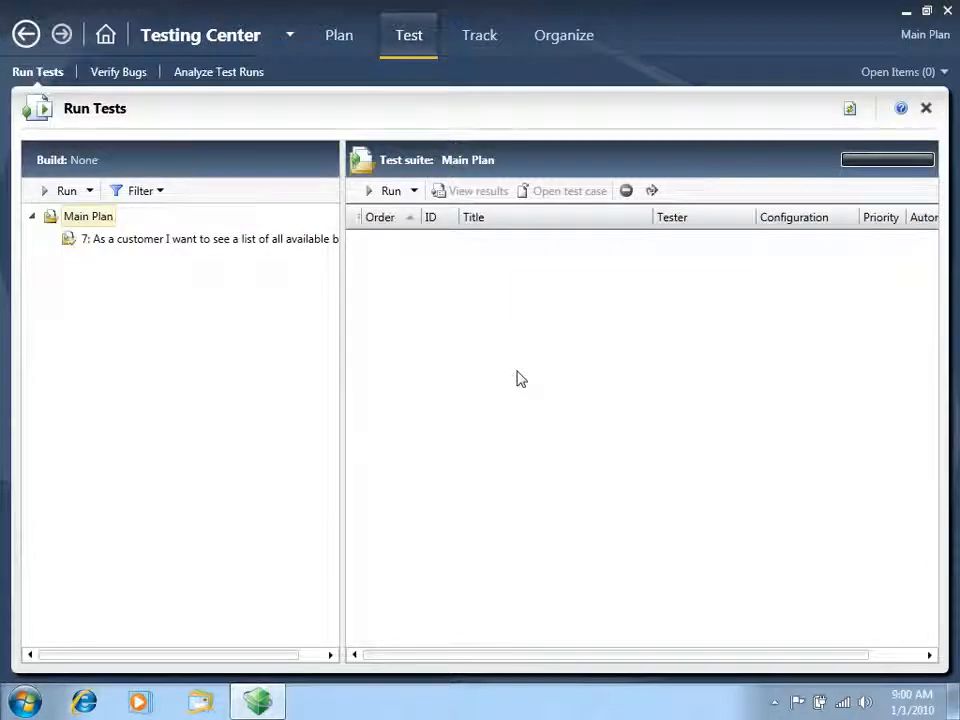
left_click(210, 244)
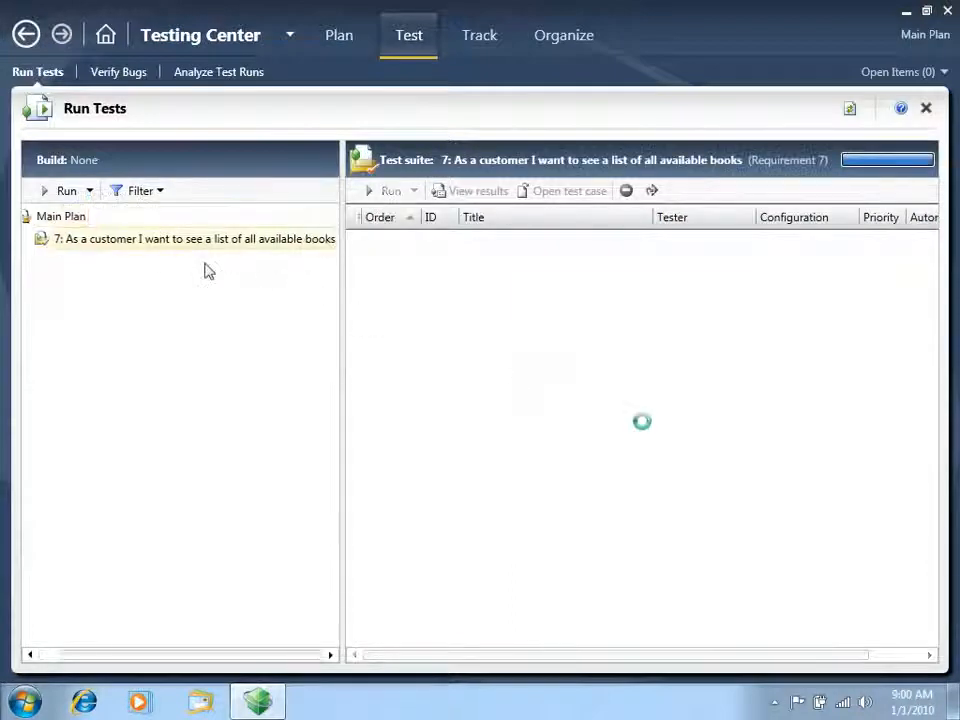
left_click(485, 270)
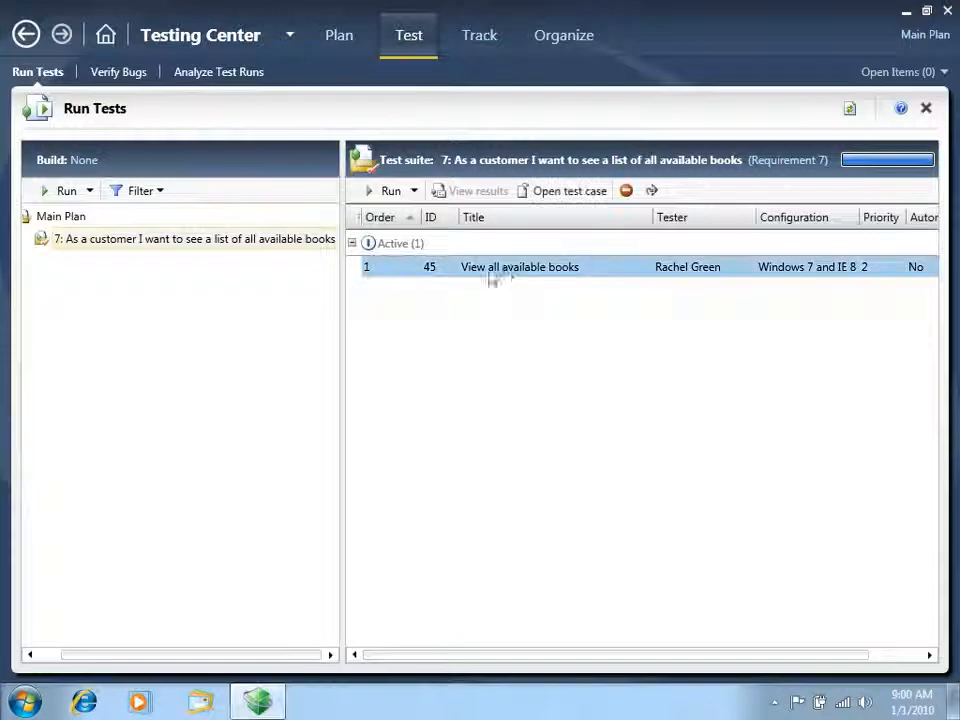
left_click(387, 192)
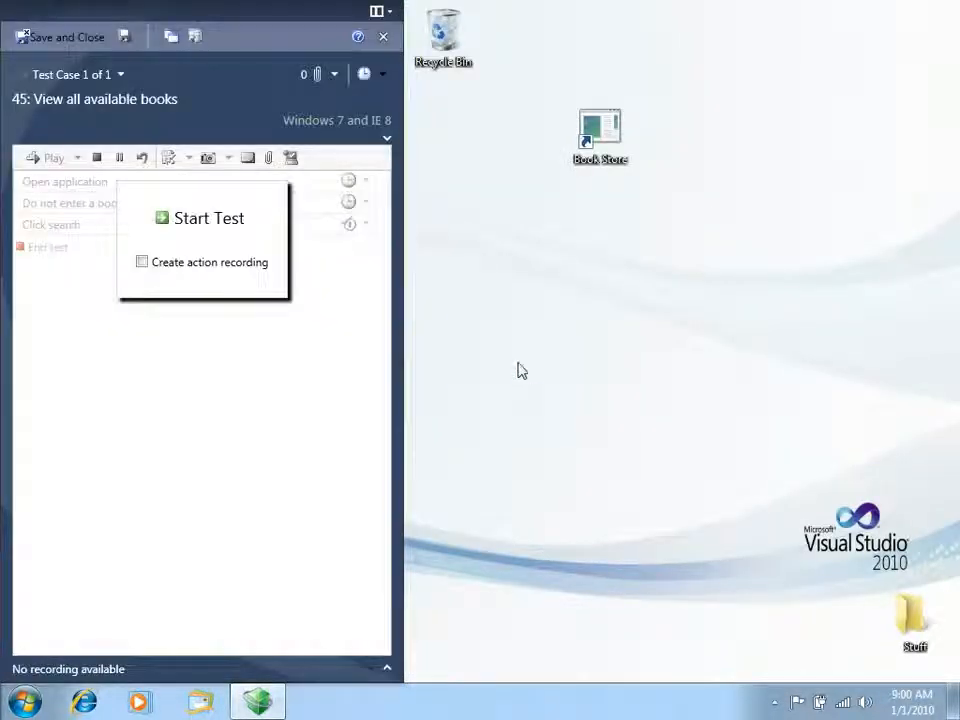
Start the test with an action recording enabled and narrow the test runner to leave more desktop space
left_click(142, 263)
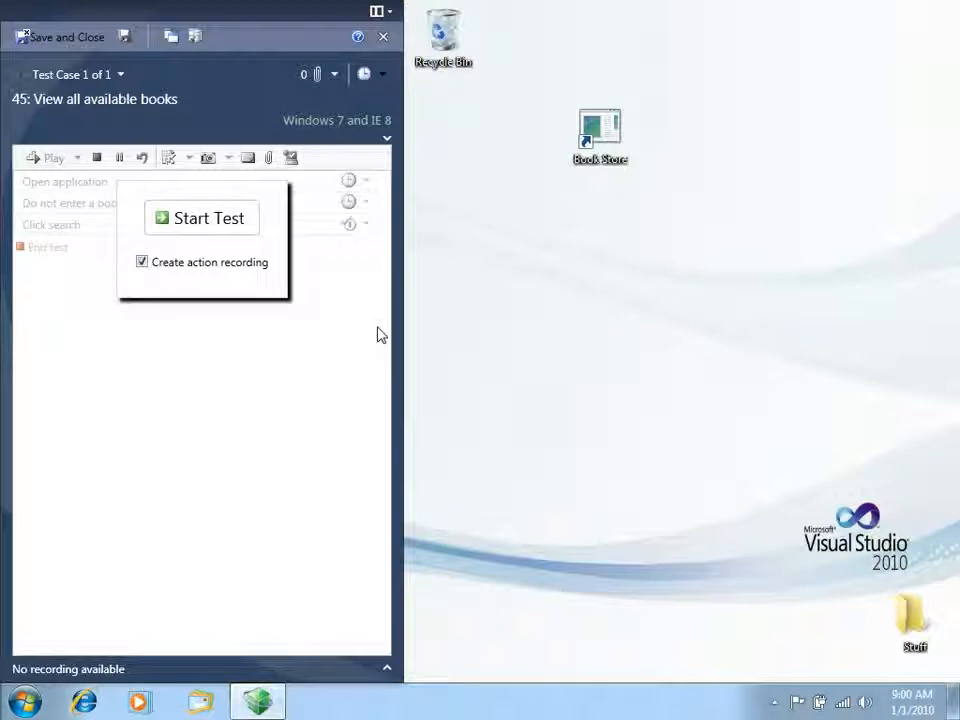
left_click(218, 220)
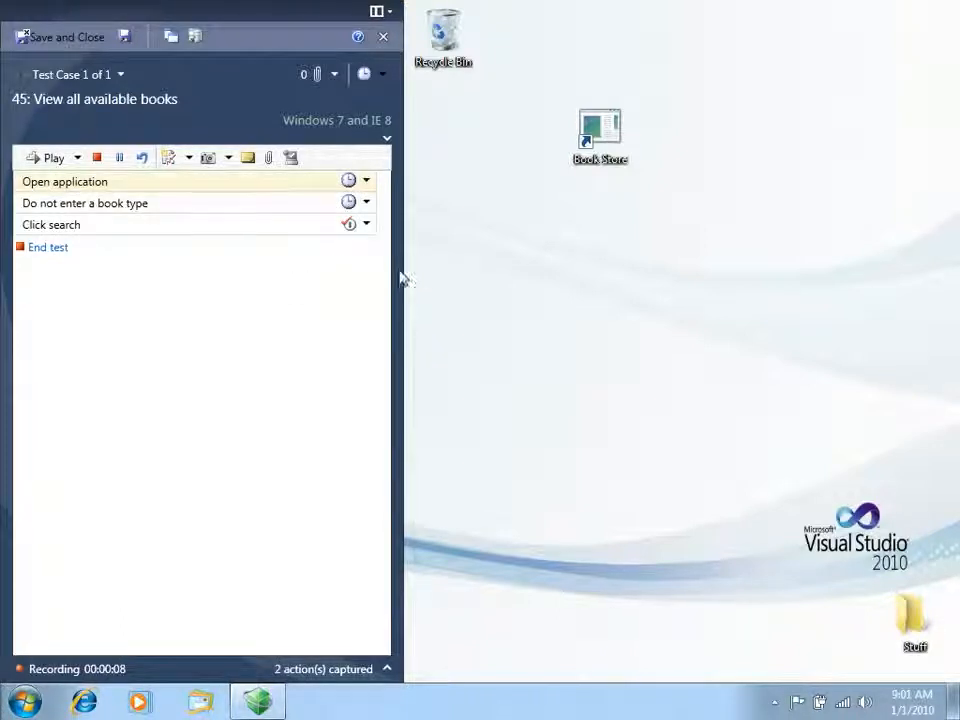
left_click_drag(399, 266, 338, 270)
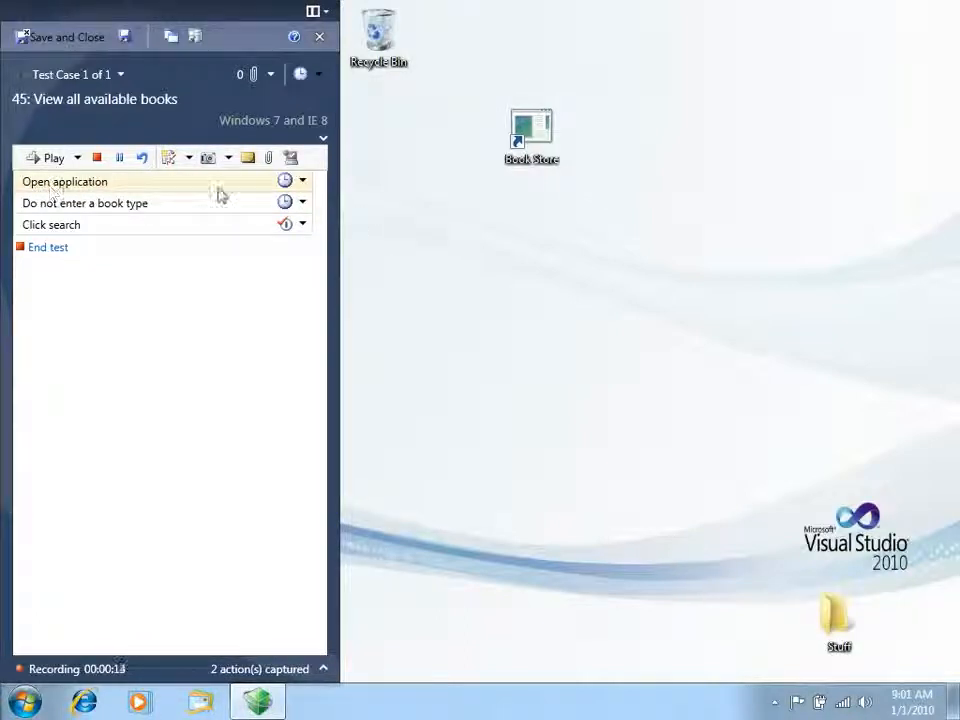
Open the Book Store application from the desktop, place its window beside the test runner, and mark the "Open application" step as passed
left_click(533, 146)
double_click(533, 146)
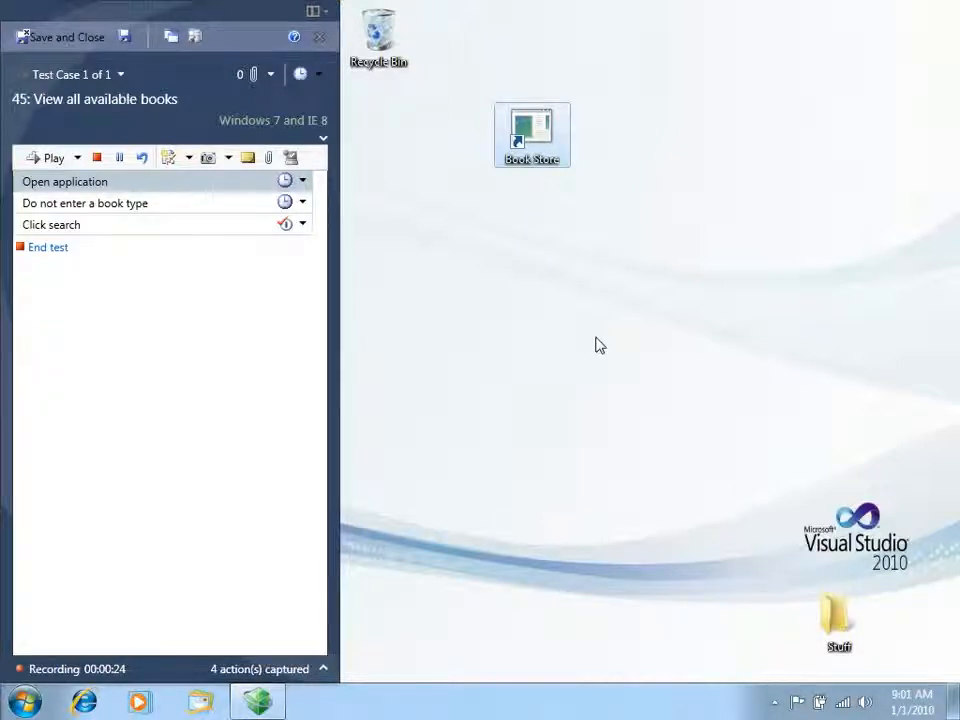
left_click_drag(527, 43, 533, 87)
left_click(302, 180)
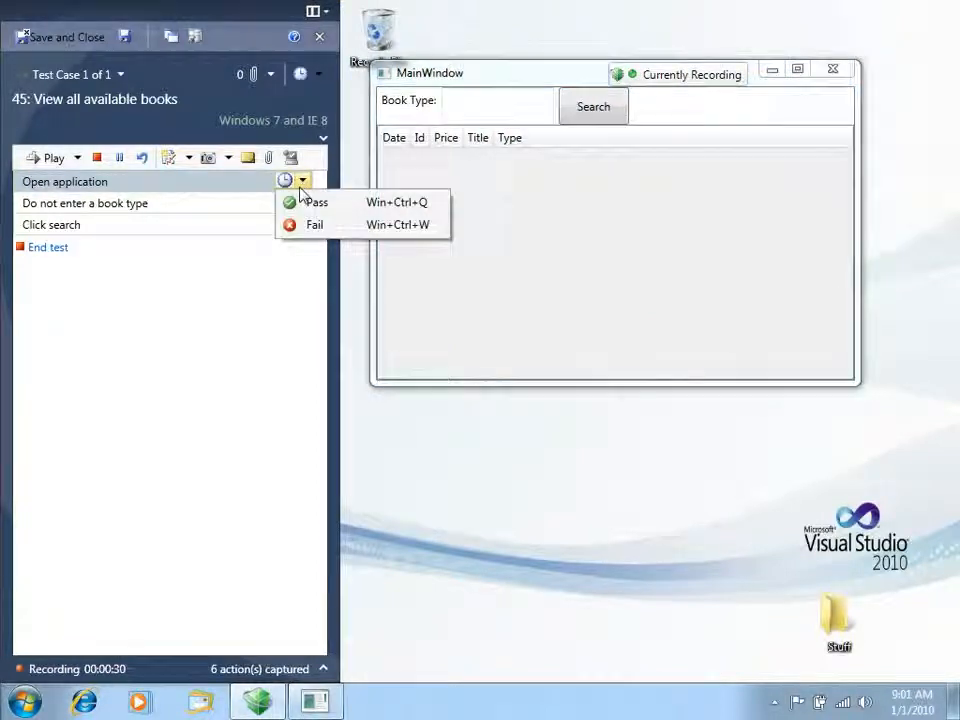
left_click(315, 202)
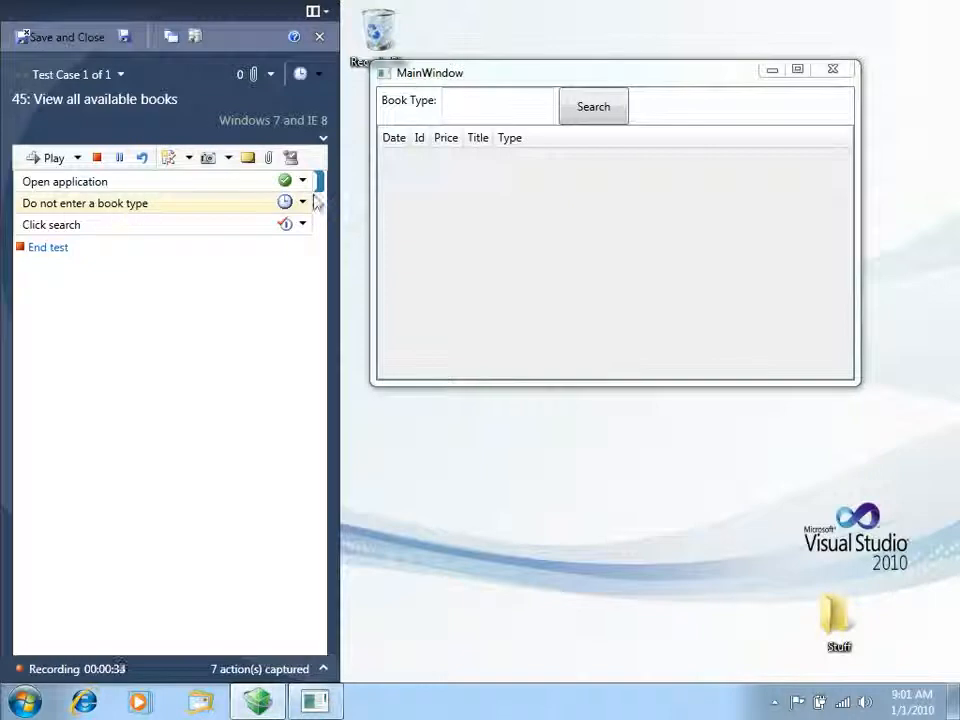
Leave the Book Type field empty in the Book Store window and mark the "Do not enter a book type" step as passed
left_click(508, 105)
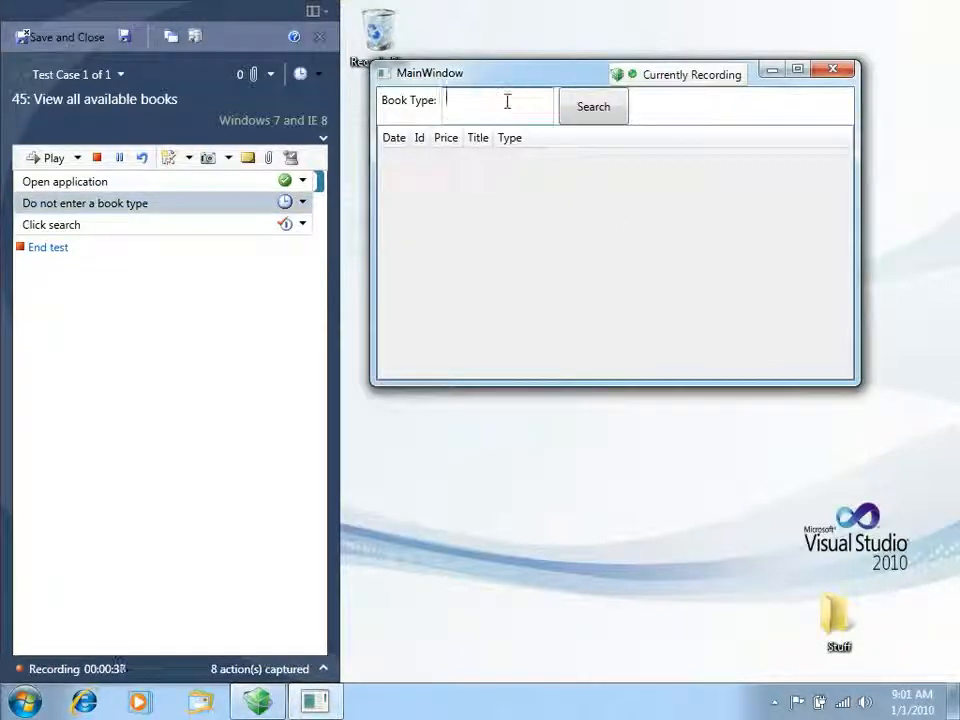
left_click(303, 203)
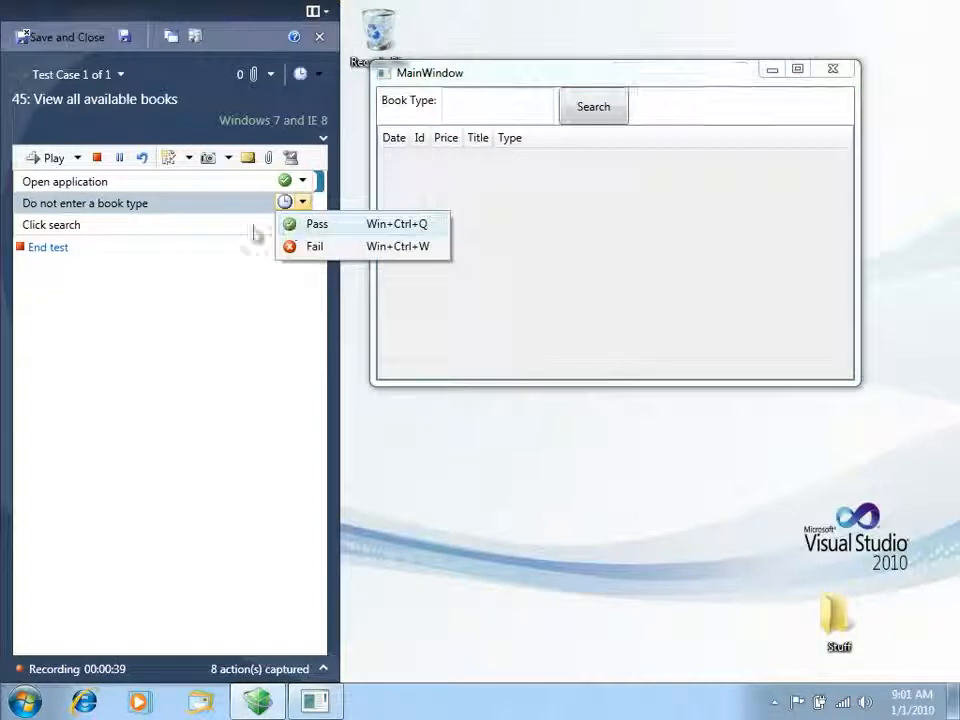
left_click(291, 226)
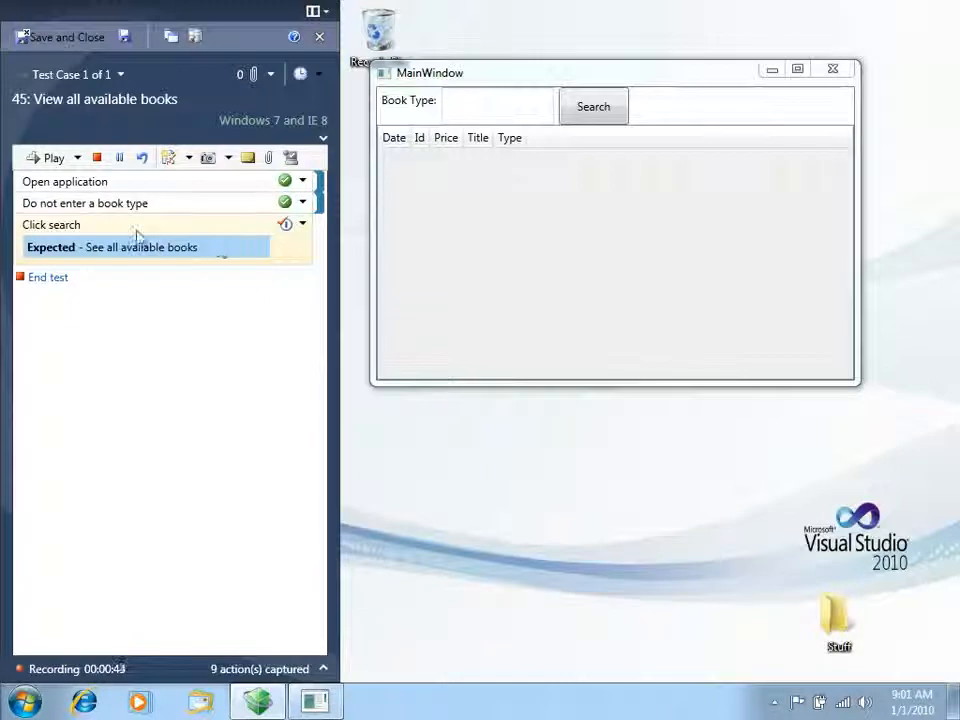
Run a search in the Book Store window with the Book Type field left empty and move the resulting error window into view
left_click(493, 108)
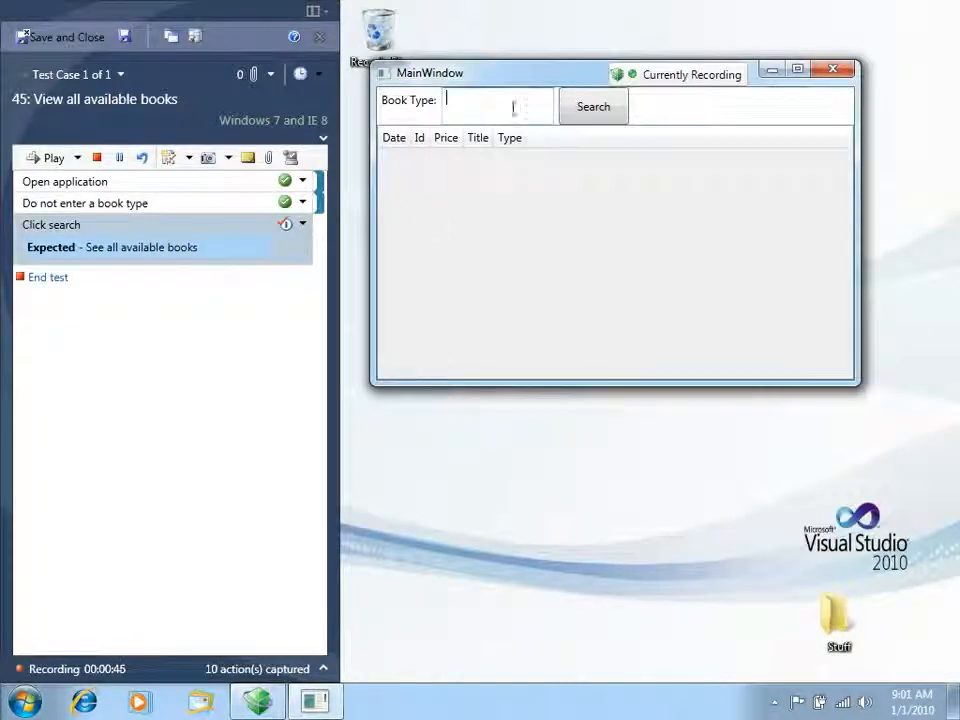
left_click(597, 118)
mouse_move(614, 24)
left_mouse_down()
mouse_move(636, 13)
mouse_move(624, 36)
mouse_move(636, 39)
mouse_move(634, 24)
mouse_move(622, 34)
left_mouse_up()
left_click_drag(473, 32, 478, 17)
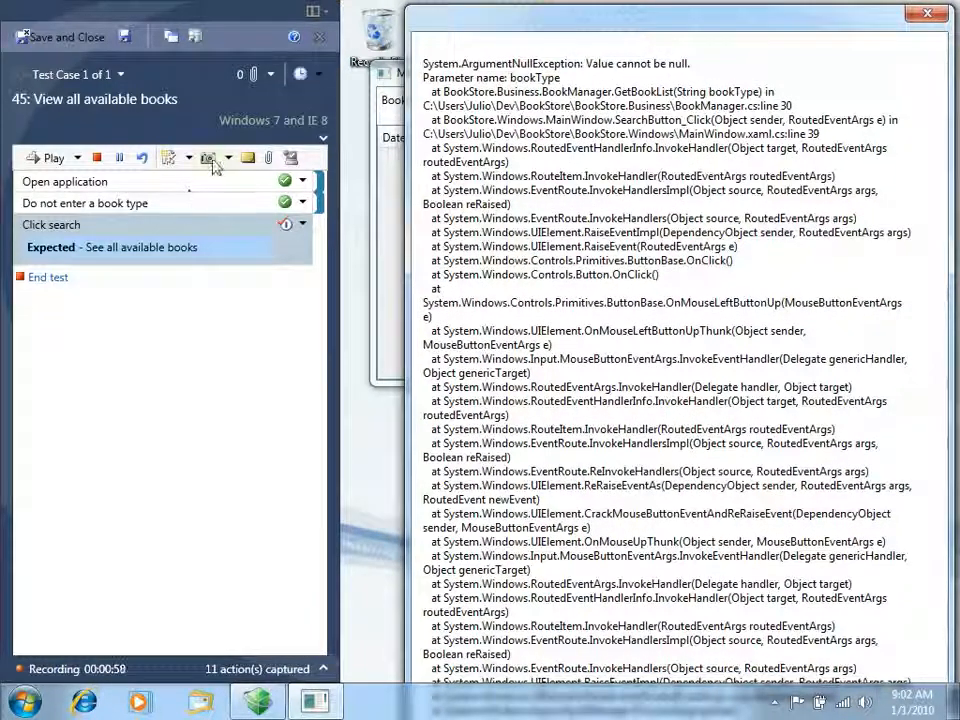
Capture a rectangular screenshot of the error window's exception text for the "Click search" step
left_click(228, 158)
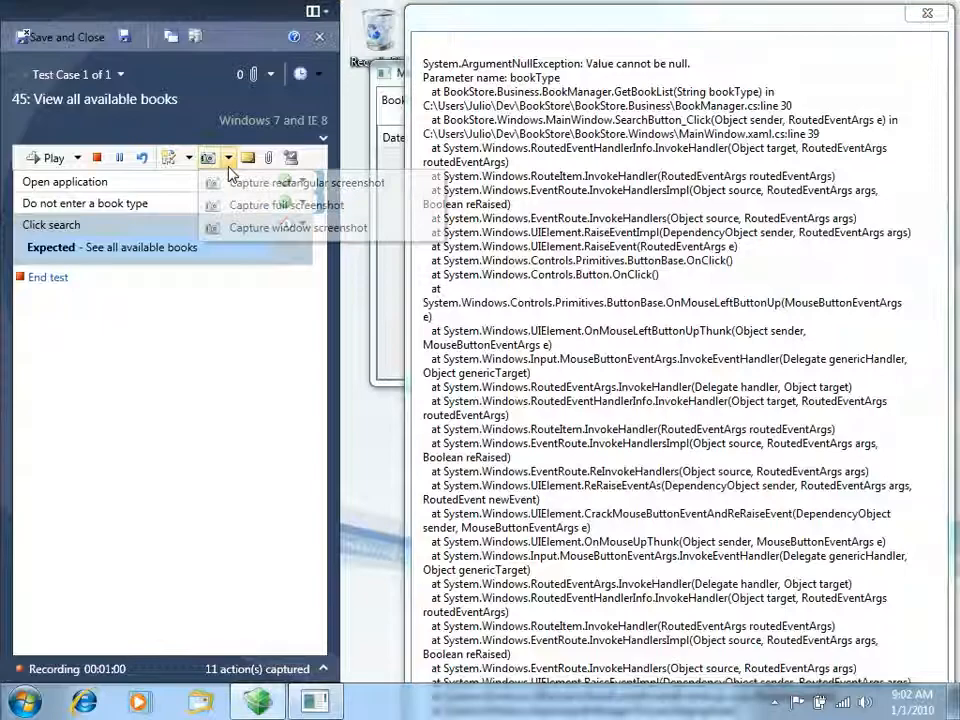
left_click(290, 186)
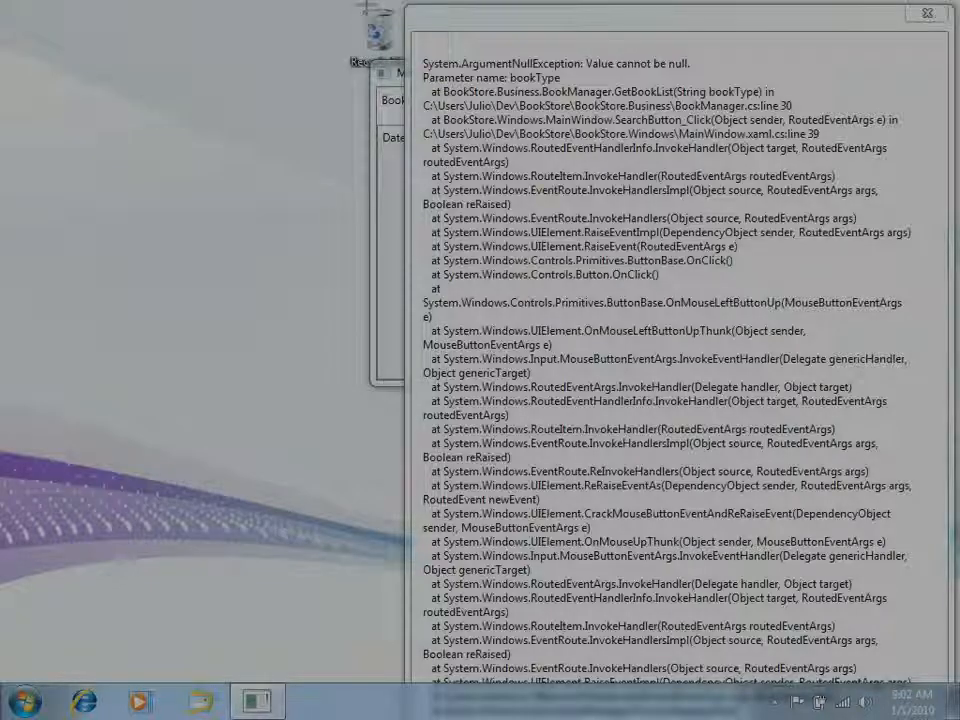
left_click_drag(368, 8, 958, 678)
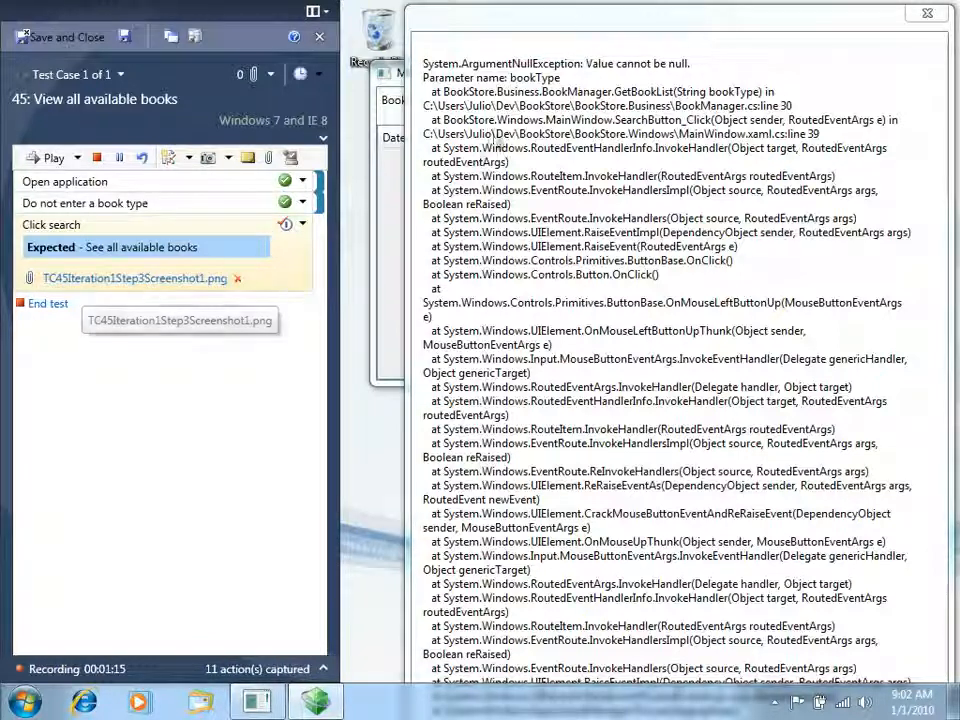
Close the error window and the Book Store application
left_click(557, 8)
left_click_drag(557, 8, 491, 1)
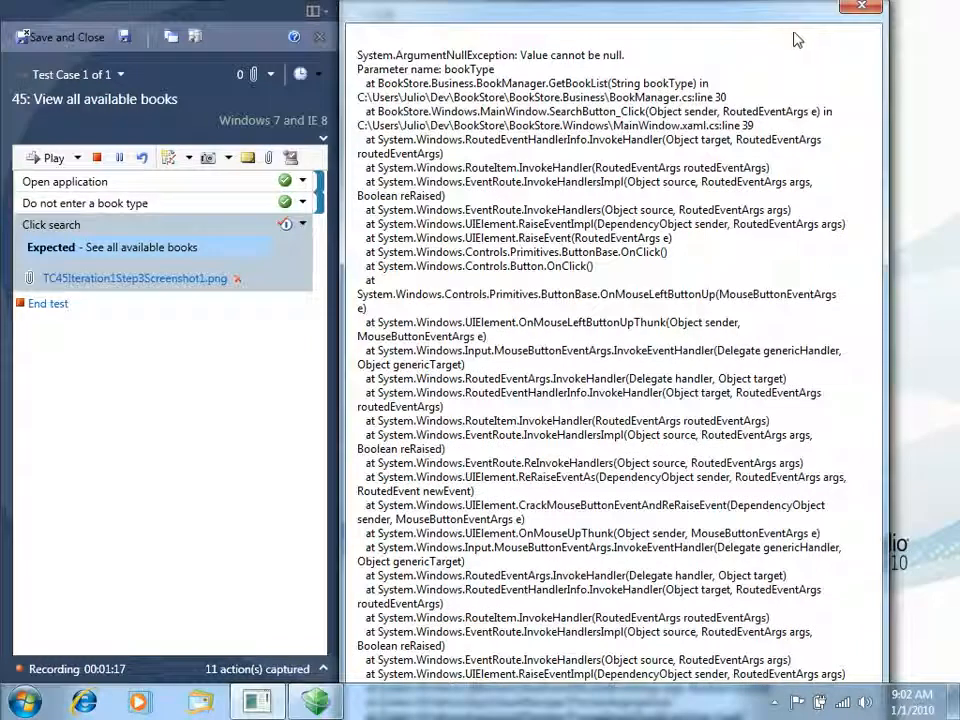
left_click(861, 8)
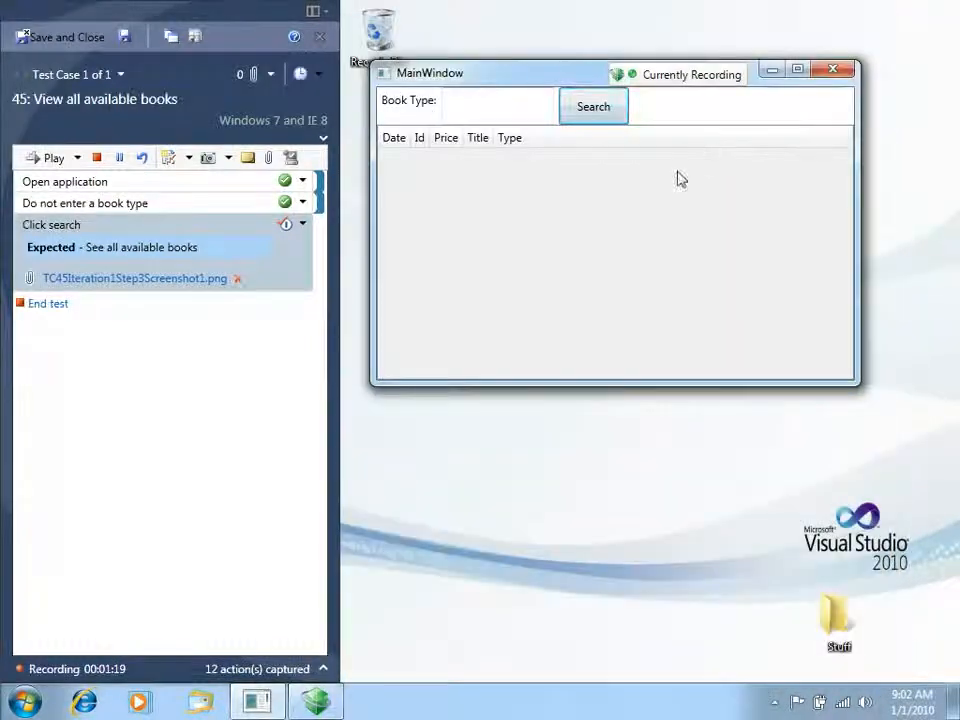
left_click(833, 70)
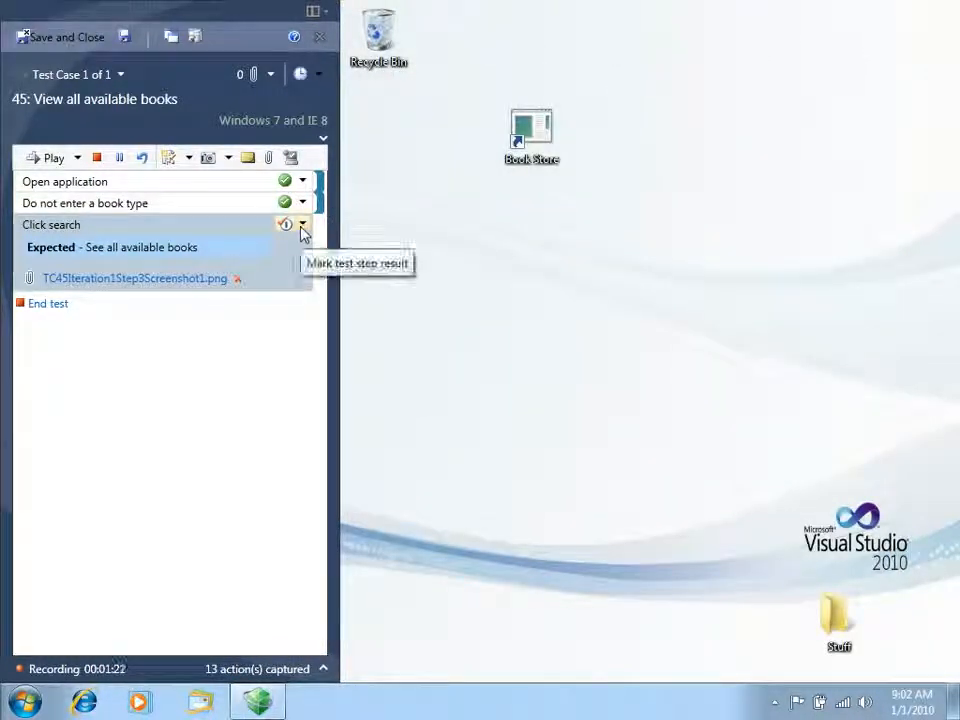
Mark the "Click search" step as failed with the comment "Application crashed" and end the test
left_click(302, 226)
left_click(314, 268)
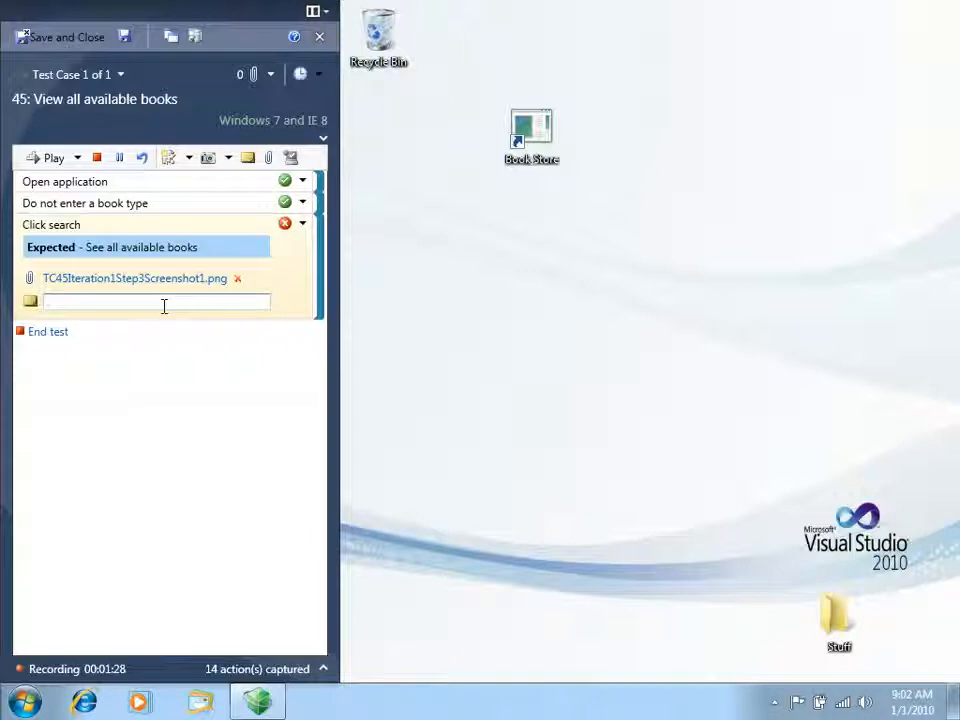
type("Application crashed")
left_click(199, 388)
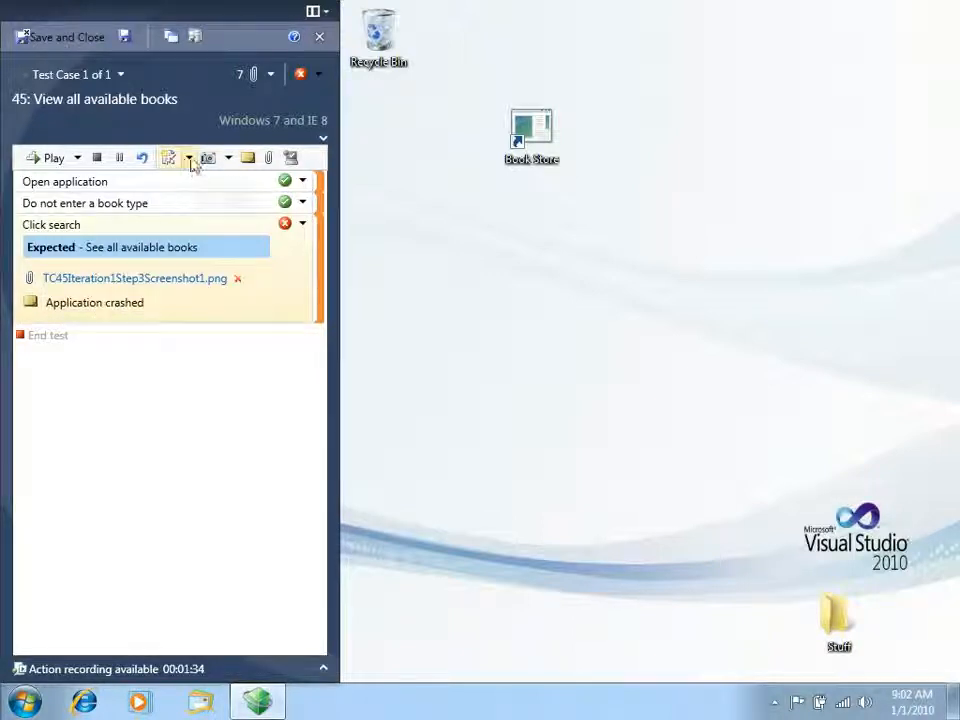
Create a new bug from the failed test run and title it "Application crashed on search"
left_click(189, 158)
left_click(208, 190)
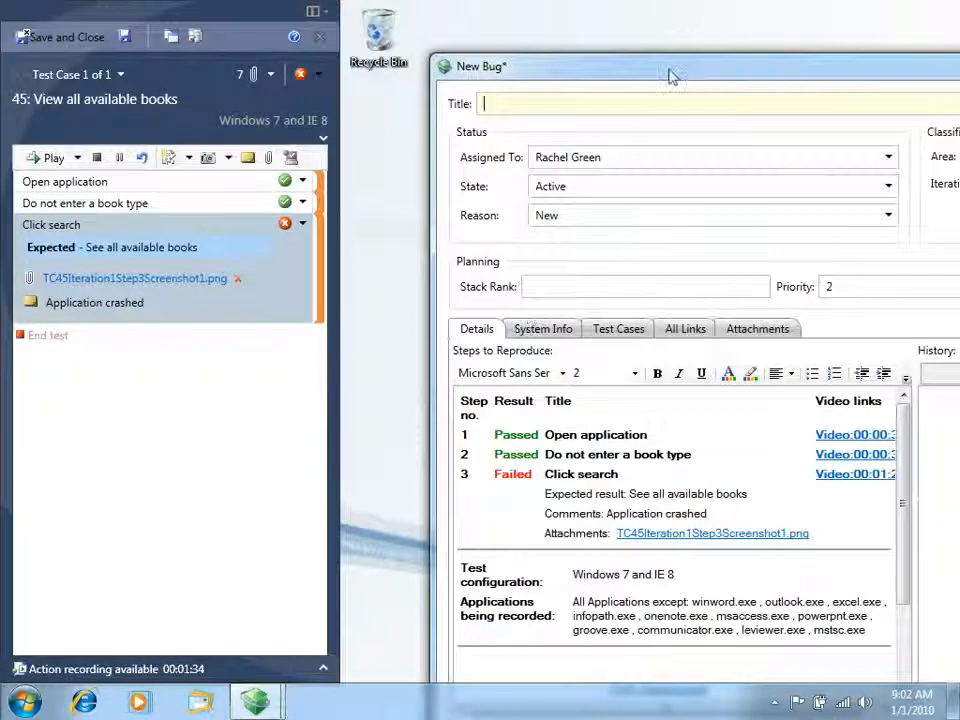
left_click_drag(672, 77, 598, 55)
left_click_drag(352, 35, 454, 172)
left_click_drag(596, 189, 431, 77)
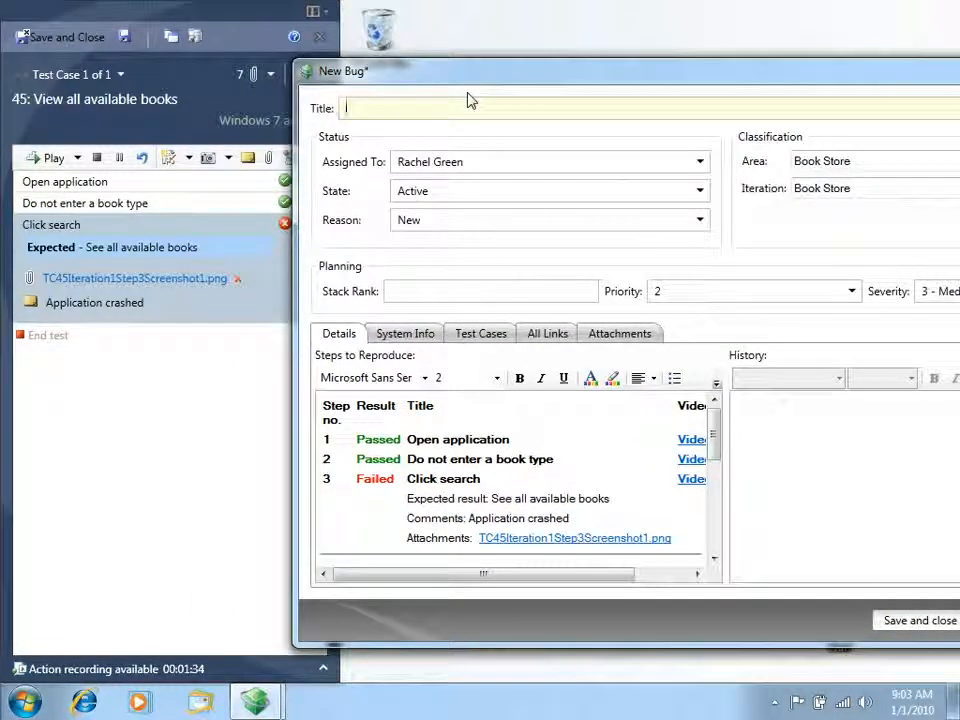
type("Application crashed on search")
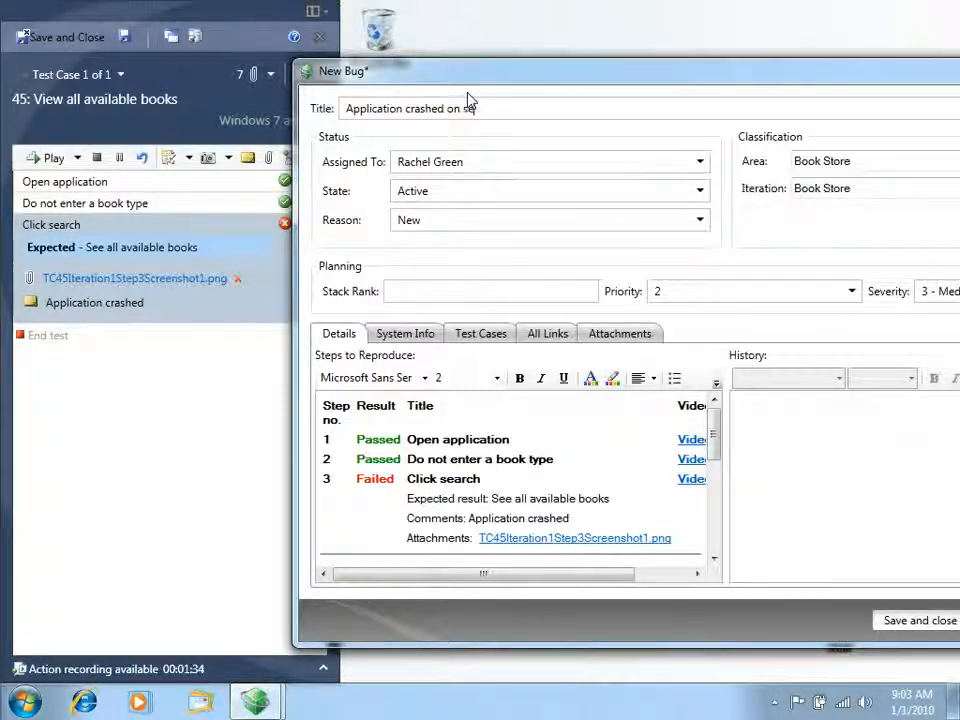
Set the bug's iteration to Book Store\Iteration 1
left_click_drag(803, 68, 705, 82)
left_click(855, 197)
left_click(895, 191)
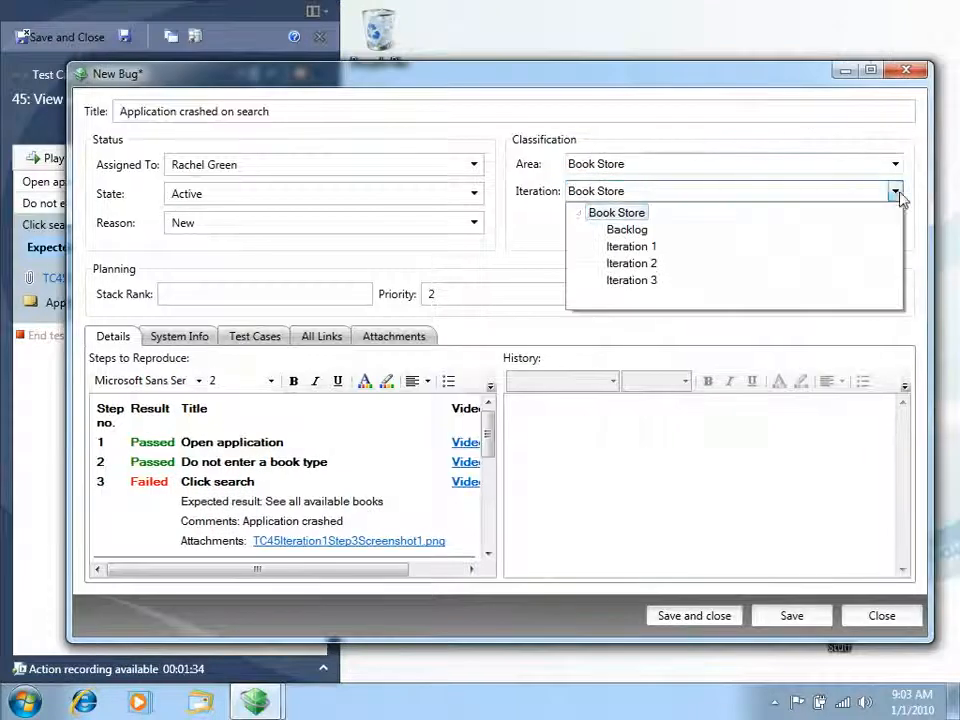
left_click(632, 244)
Examine the bug's steps to reproduce, including the step results, video links, test configuration and data collector logs
left_click_drag(481, 83, 573, 27)
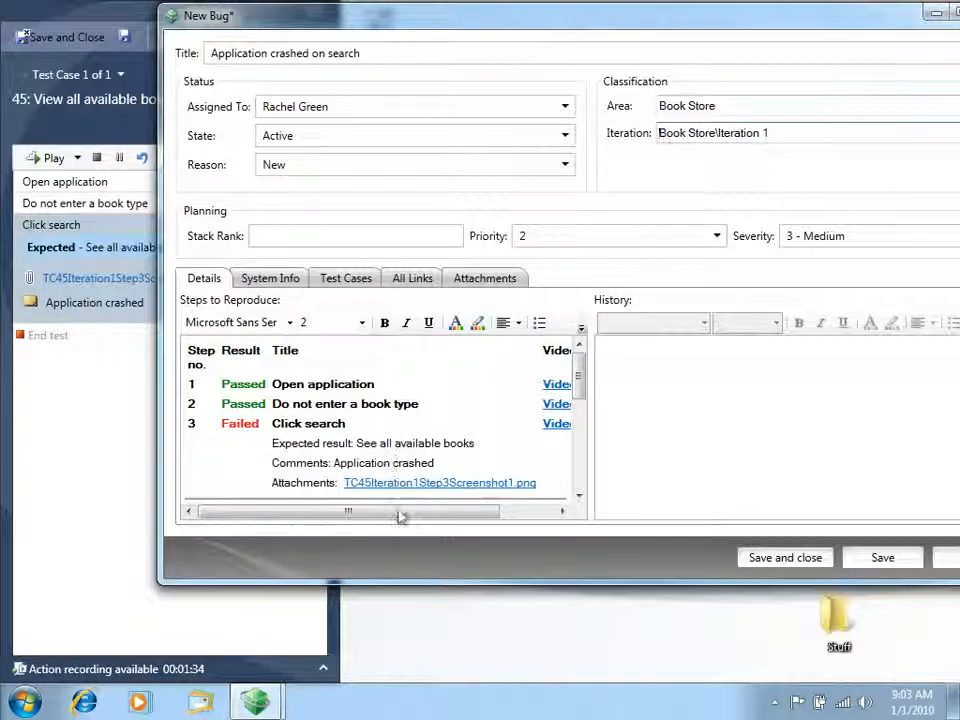
left_click_drag(272, 511, 342, 511)
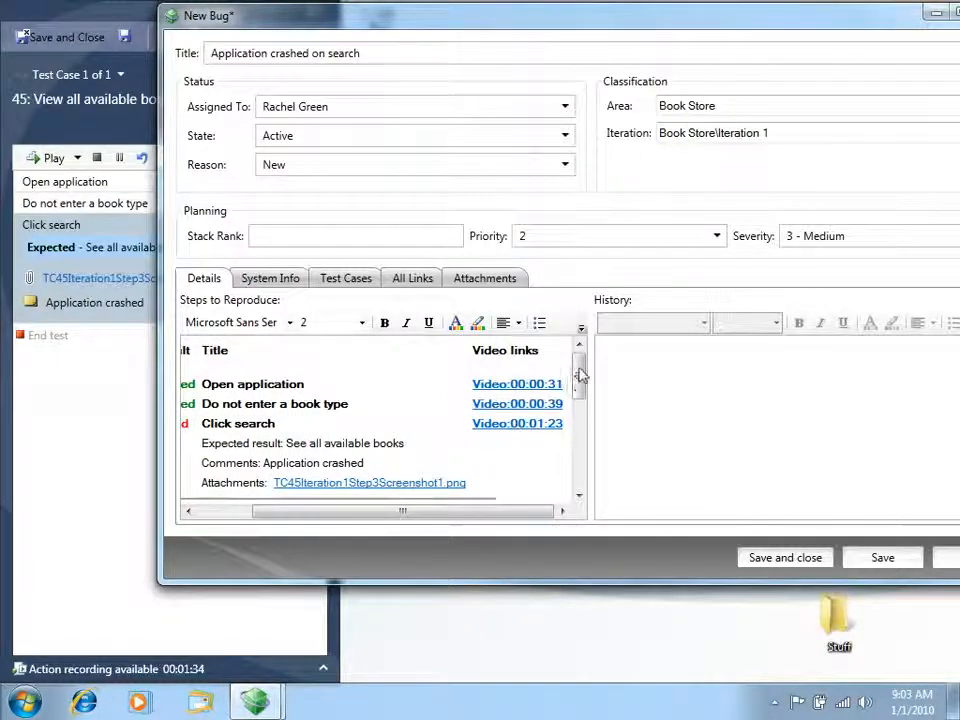
left_click_drag(579, 371, 579, 395)
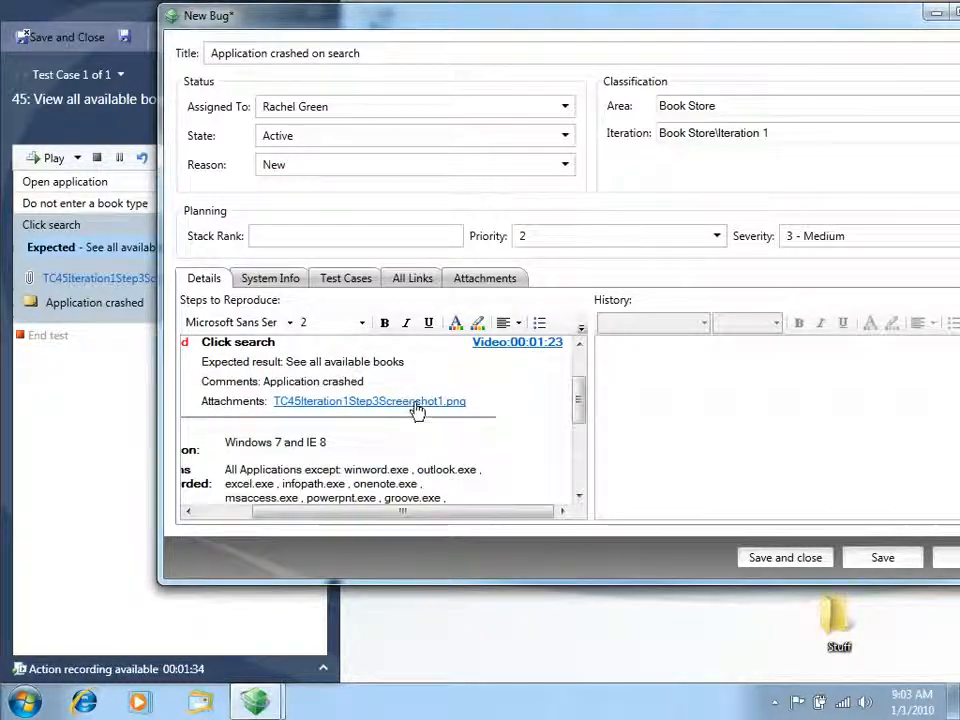
left_click_drag(428, 512, 374, 511)
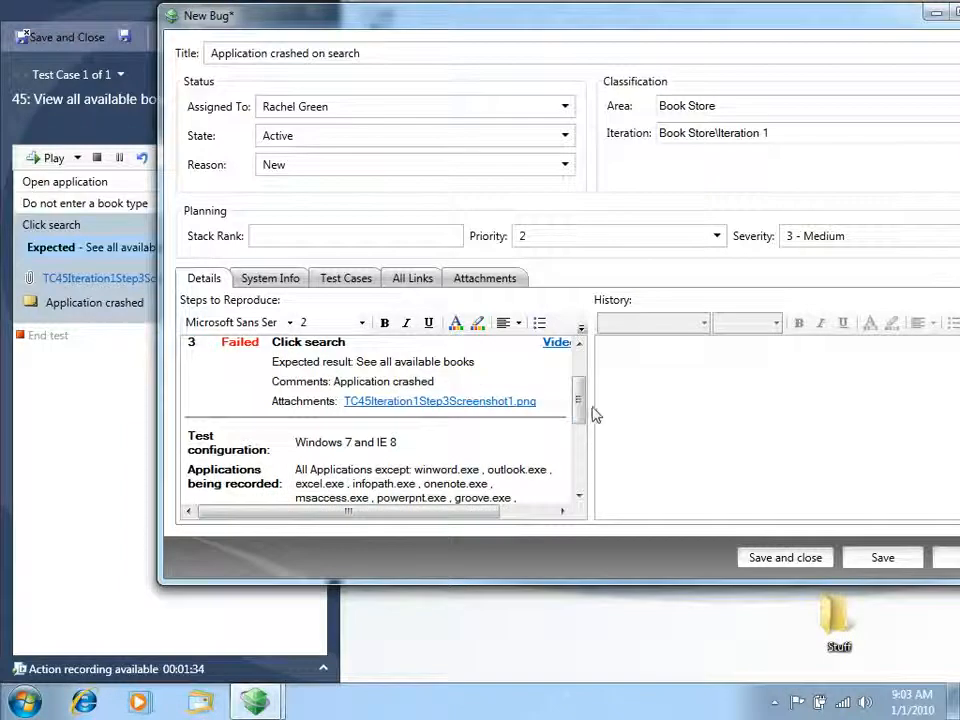
left_click_drag(580, 404, 580, 432)
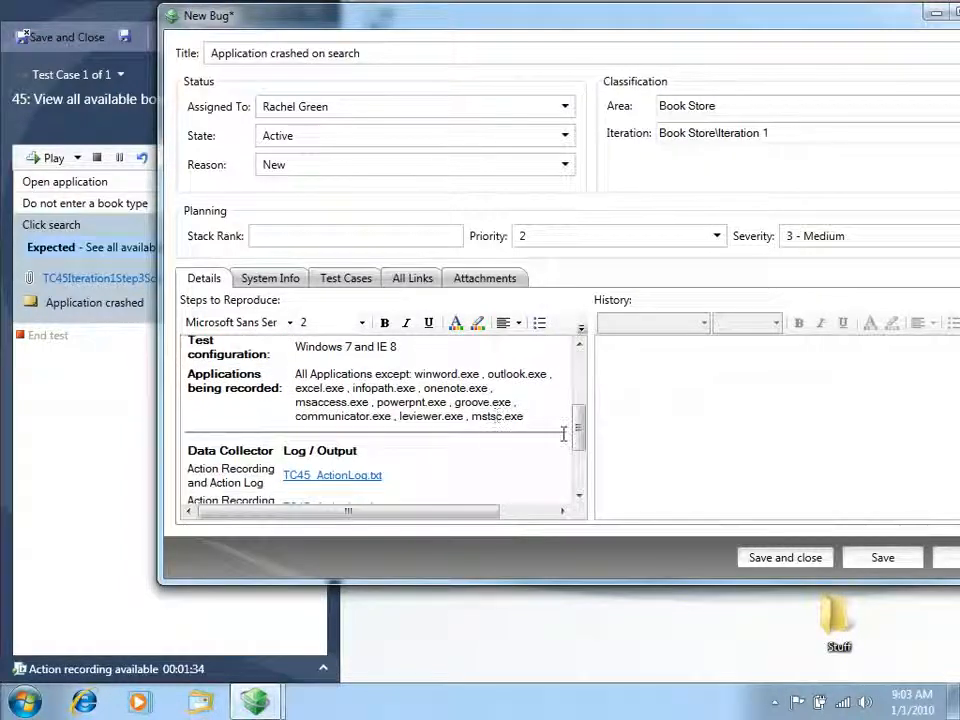
scroll(401, 420, "down", 2)
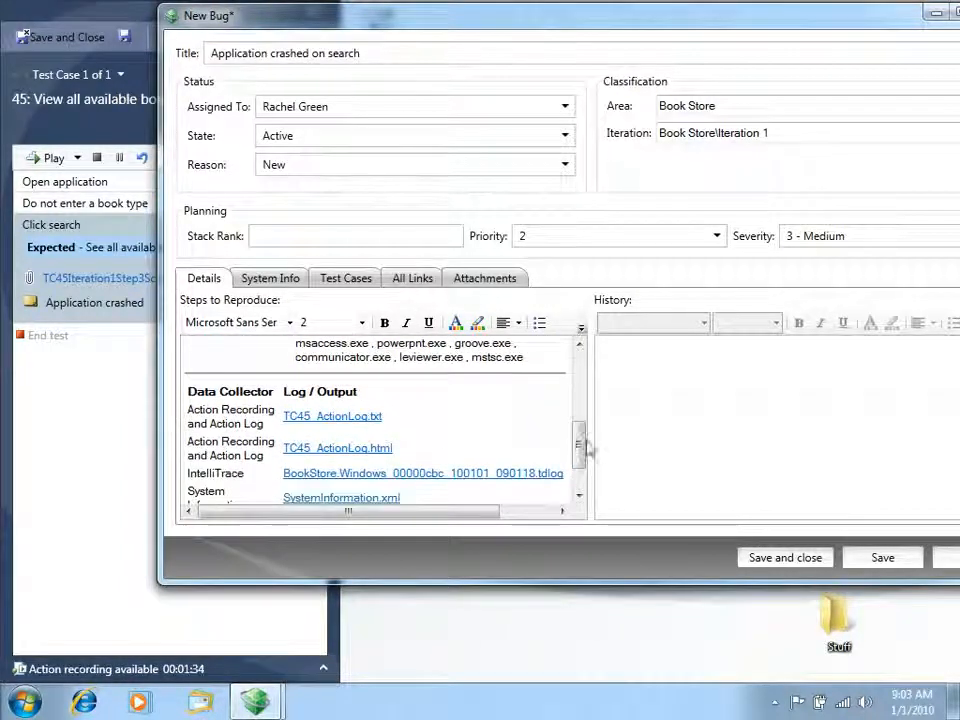
scroll(588, 452, "down", 2)
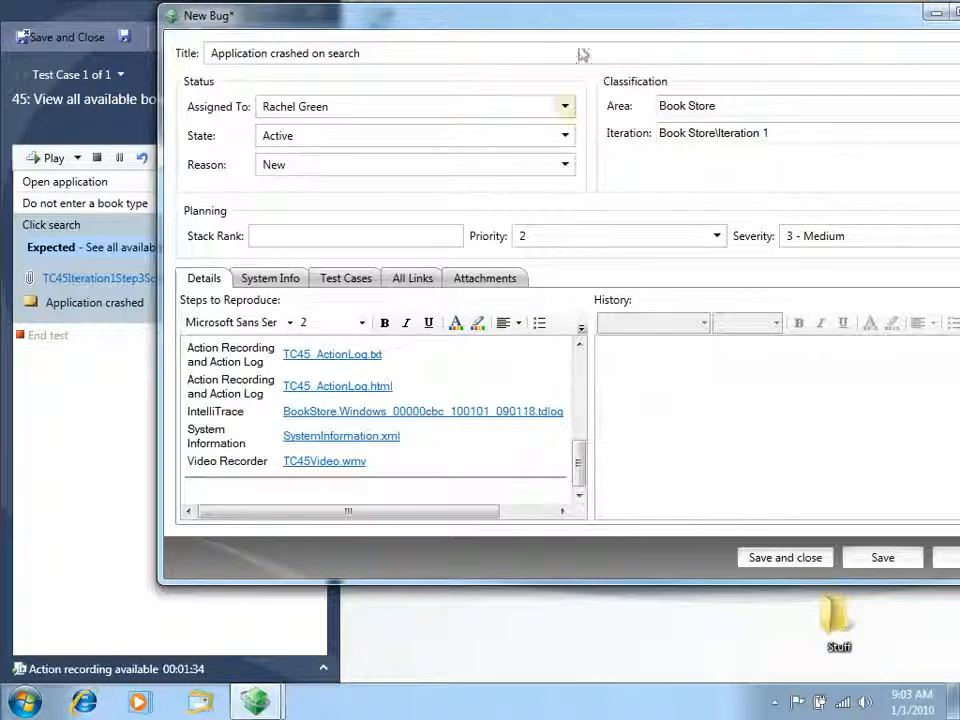
left_click_drag(572, 26, 498, 90)
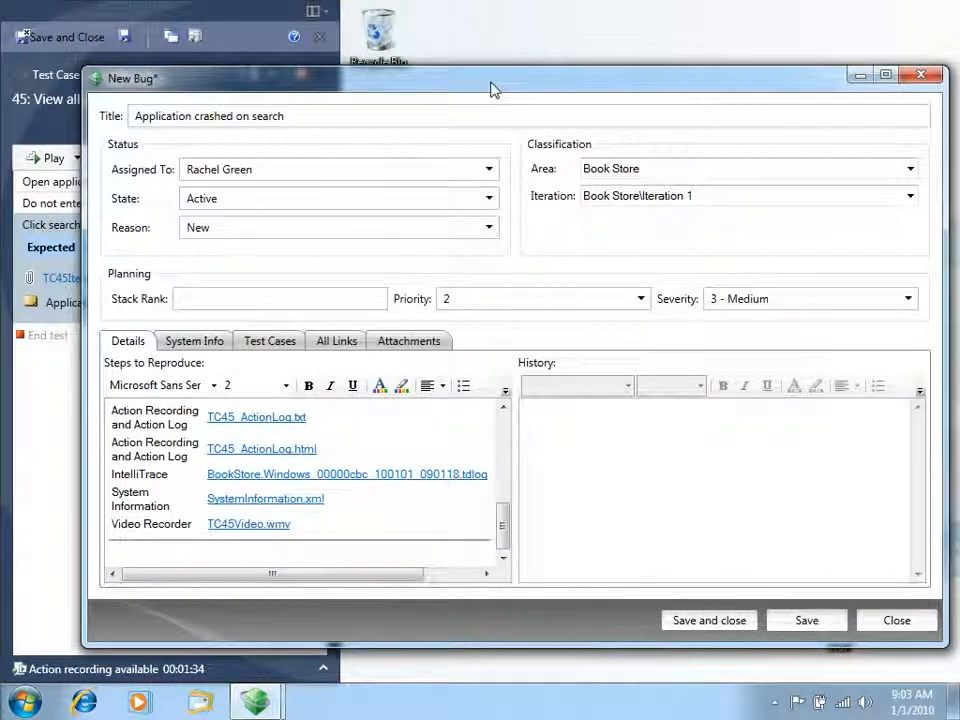
left_click_drag(495, 88, 499, 84)
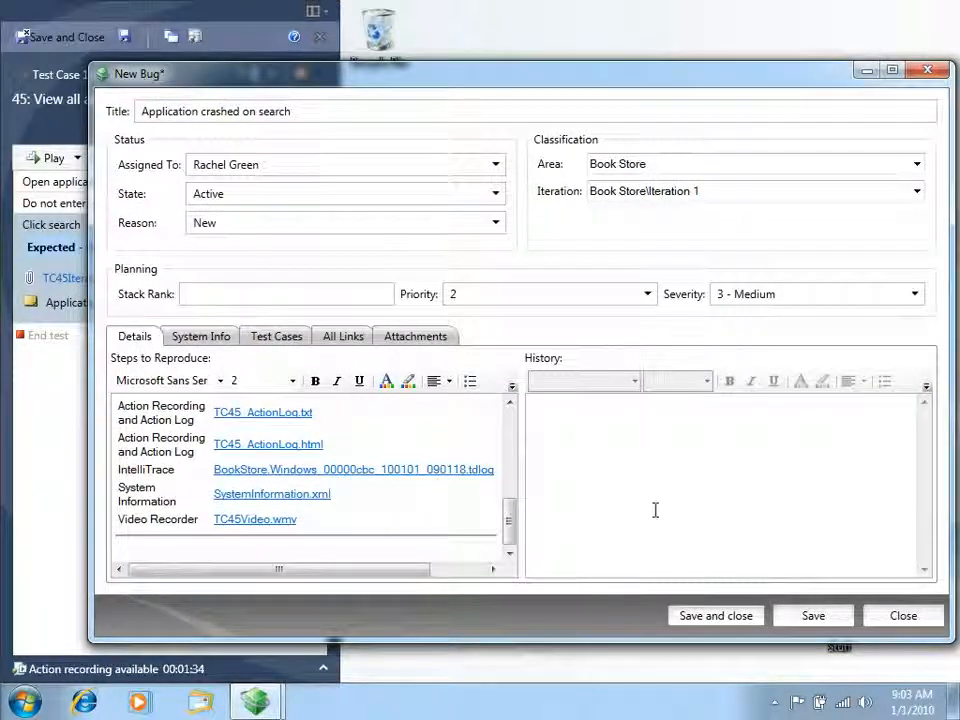
Assign the bug to a different team member, then save and close it
left_click(496, 166)
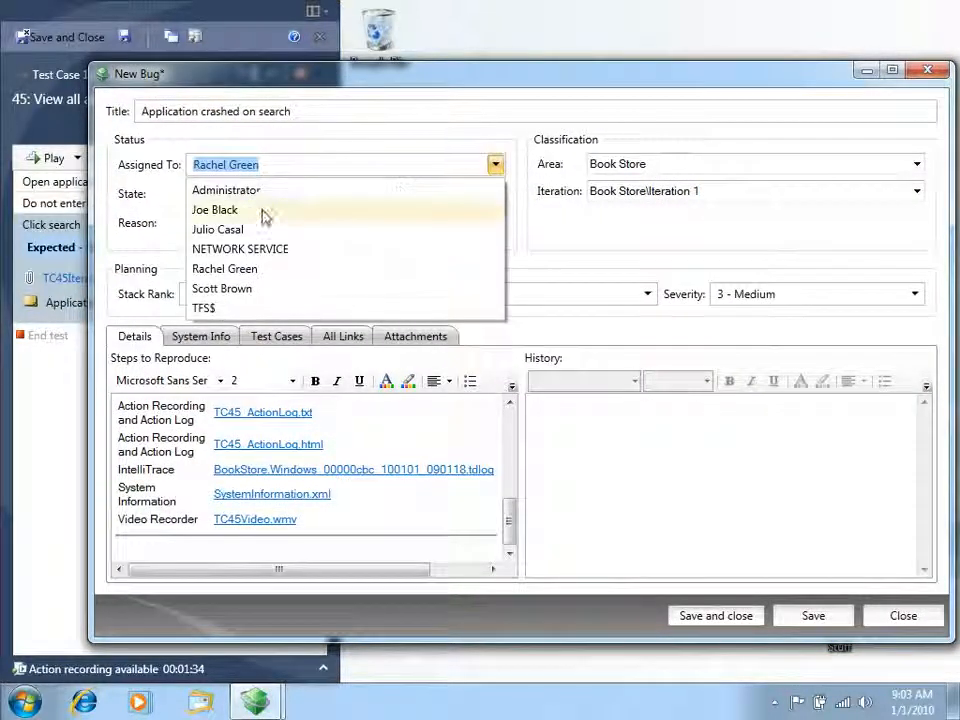
left_click(243, 230)
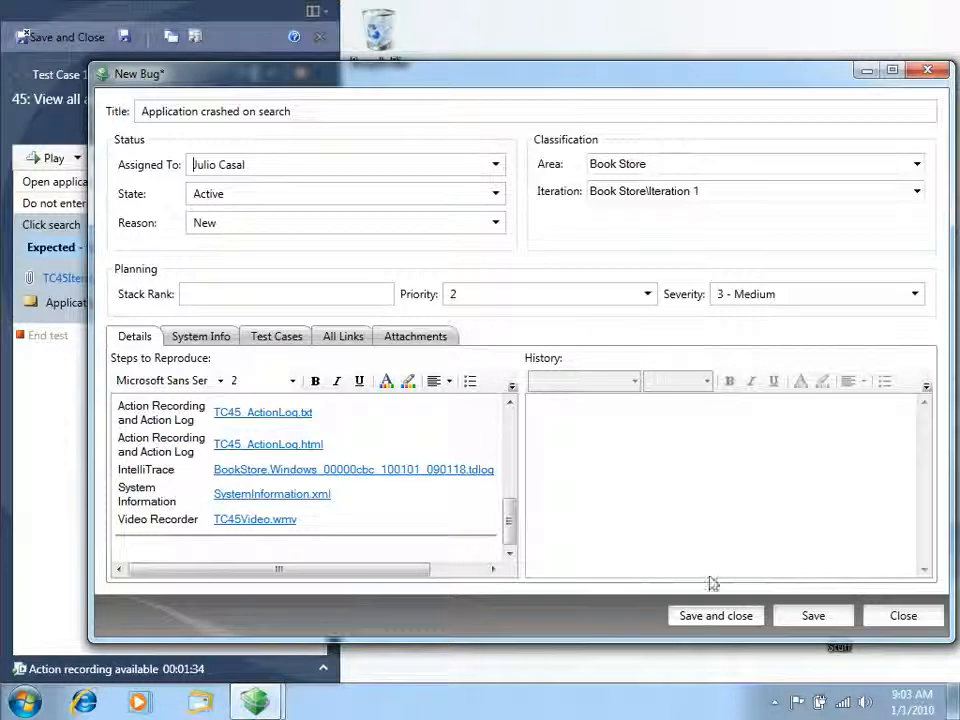
left_click(722, 616)
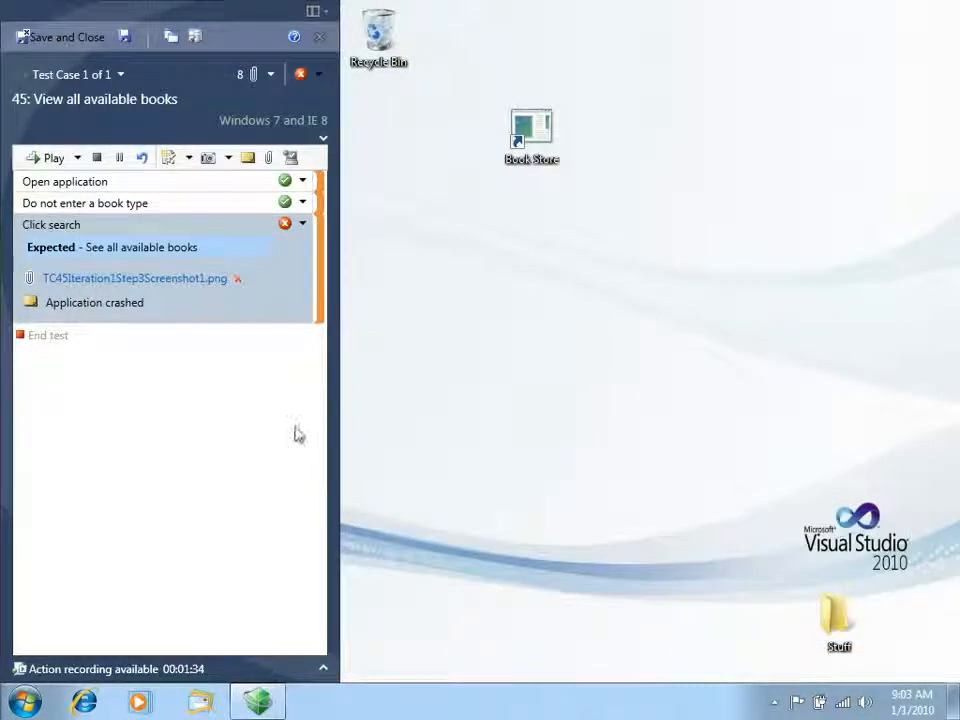
Close the test runner, check the requirement suite's result summary in Run Tests, and widen the test suite tree
left_click(320, 40)
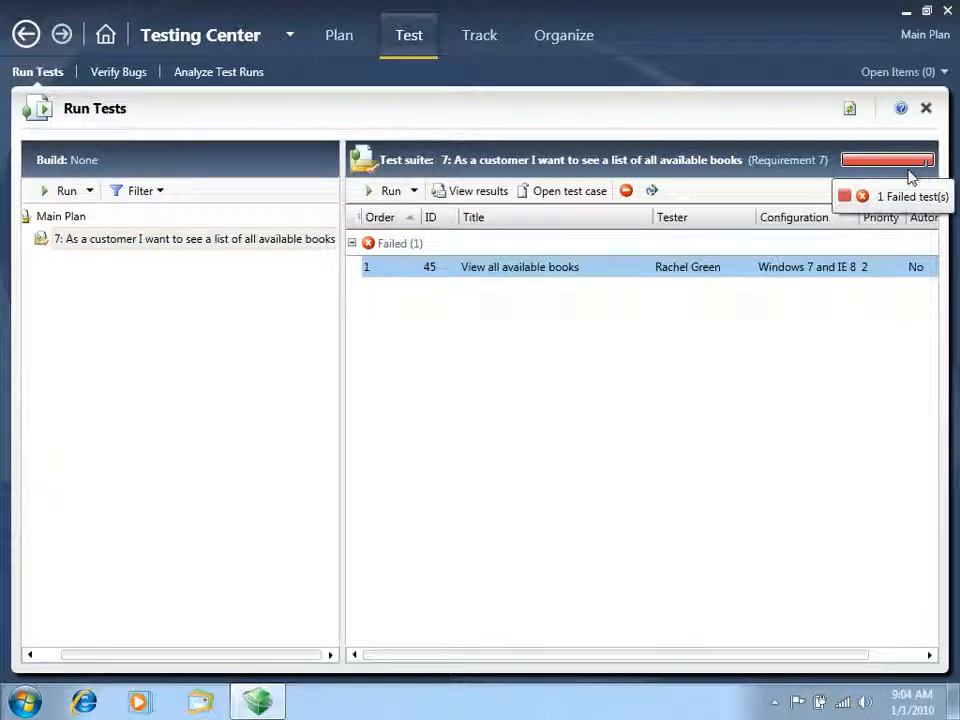
mouse_move(879, 166)
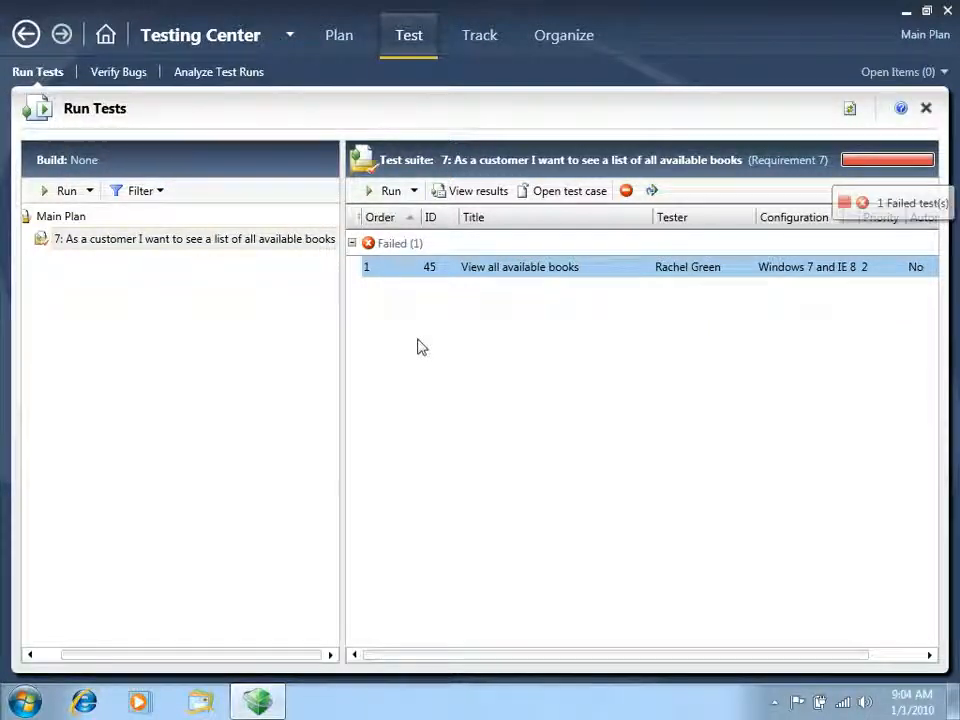
left_click_drag(343, 363, 359, 369)
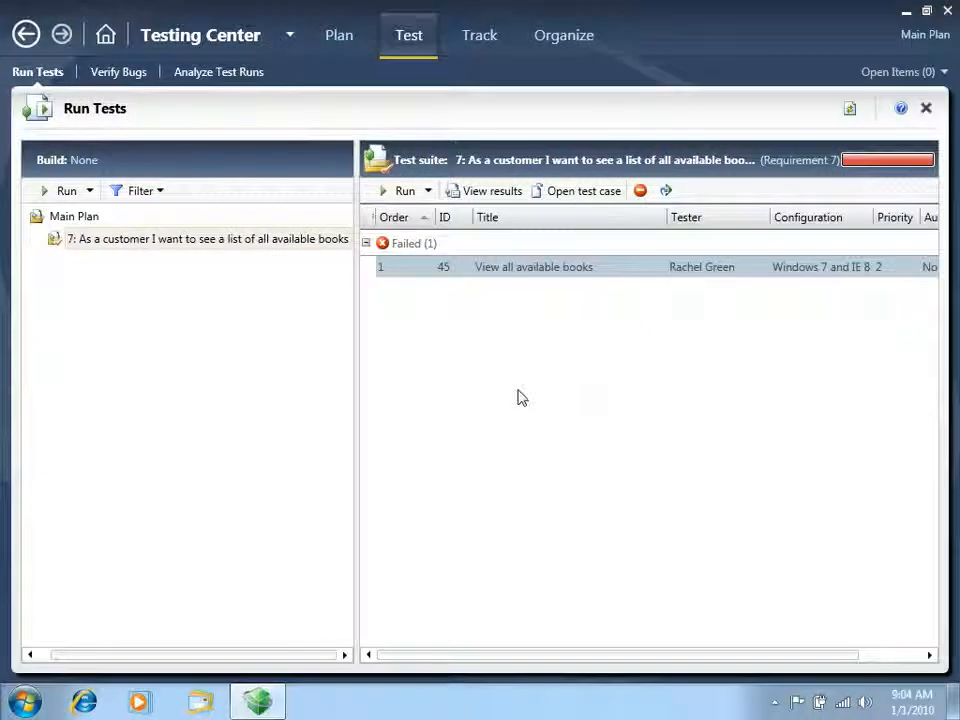